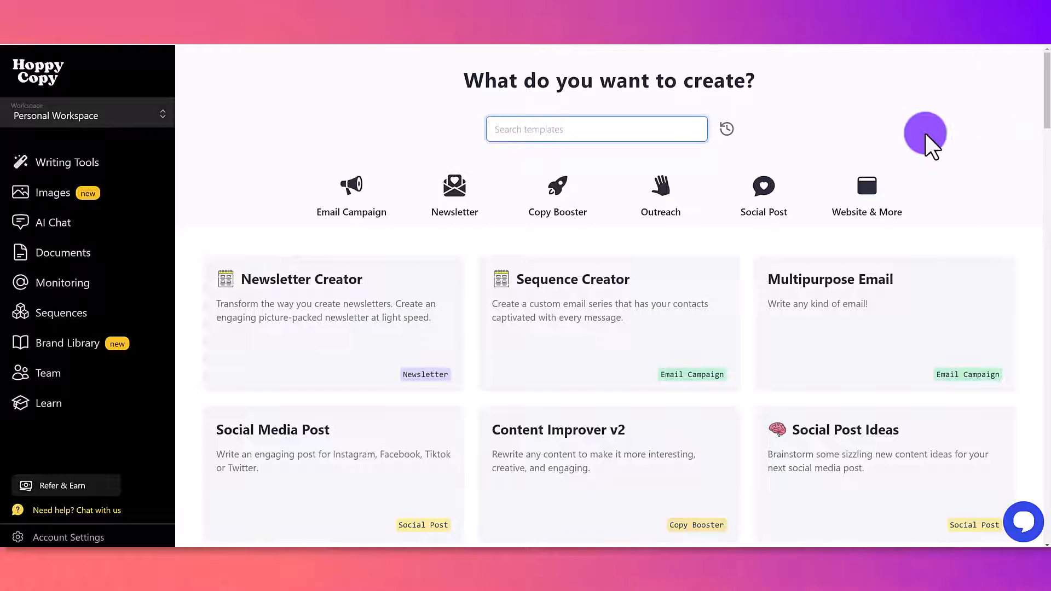
Step: Browse the writing template library, covering the newsletter, email campaign, copy booster, outreach and social post templates
{"action": "scroll", "coordinate": [602, 266], "scroll_direction": "down", "scroll_amount": 3}
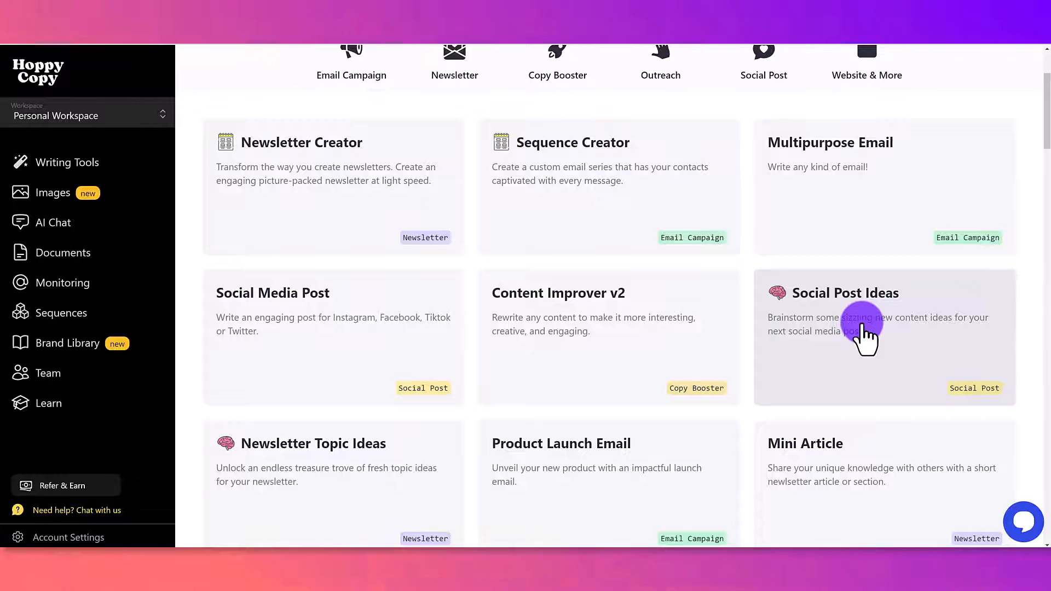
{"action": "scroll", "coordinate": [865, 331], "scroll_direction": "down", "scroll_amount": 4}
{"action": "scroll", "coordinate": [863, 328], "scroll_direction": "down", "scroll_amount": 3}
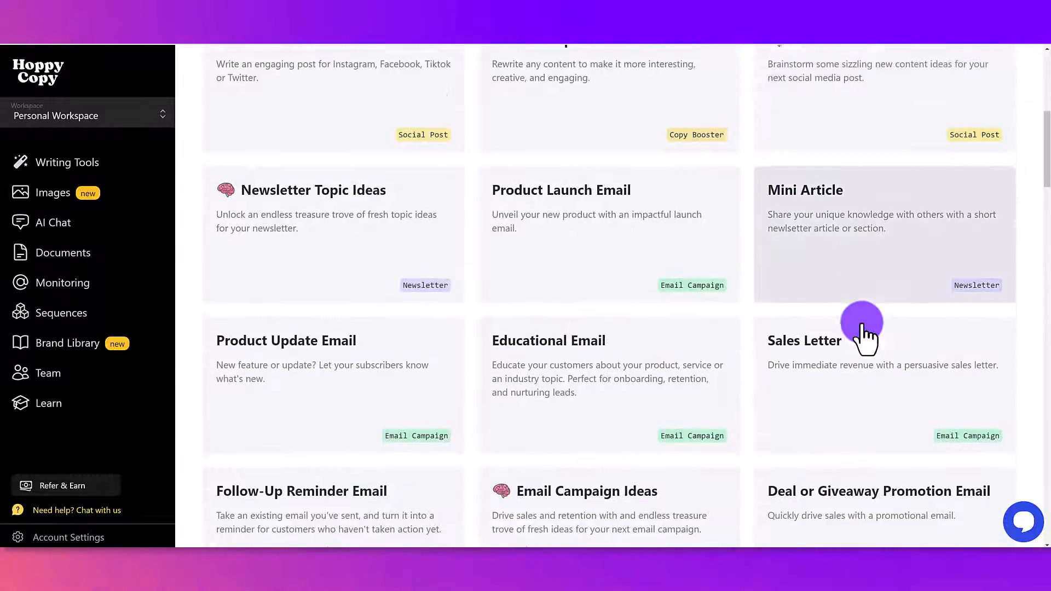
{"action": "scroll", "coordinate": [509, 246], "scroll_direction": "down", "scroll_amount": 8}
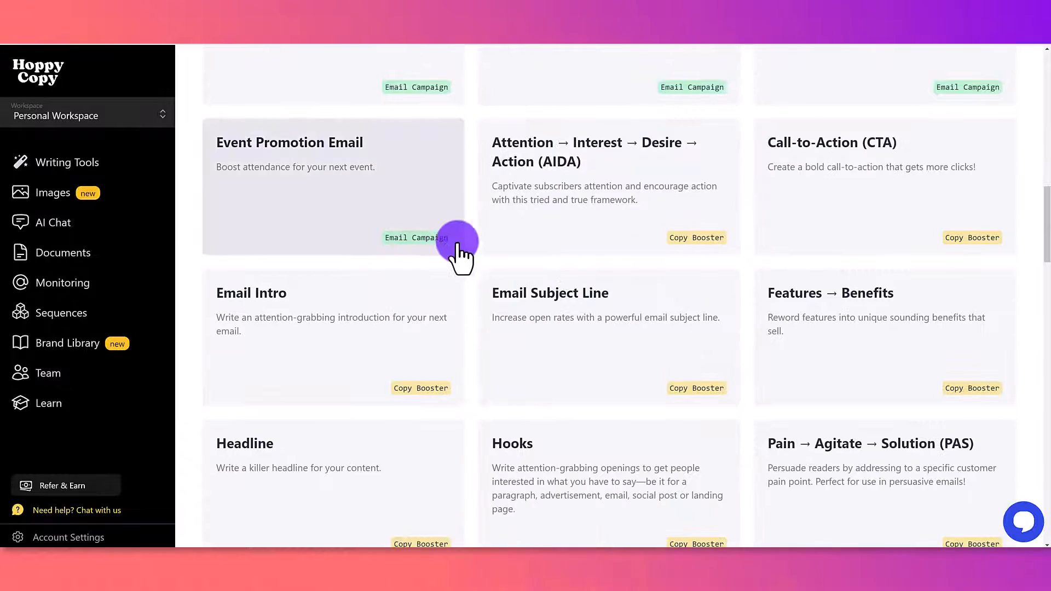
{"action": "scroll", "coordinate": [505, 301], "scroll_direction": "down", "scroll_amount": 1}
{"action": "scroll", "coordinate": [504, 306], "scroll_direction": "down", "scroll_amount": 13}
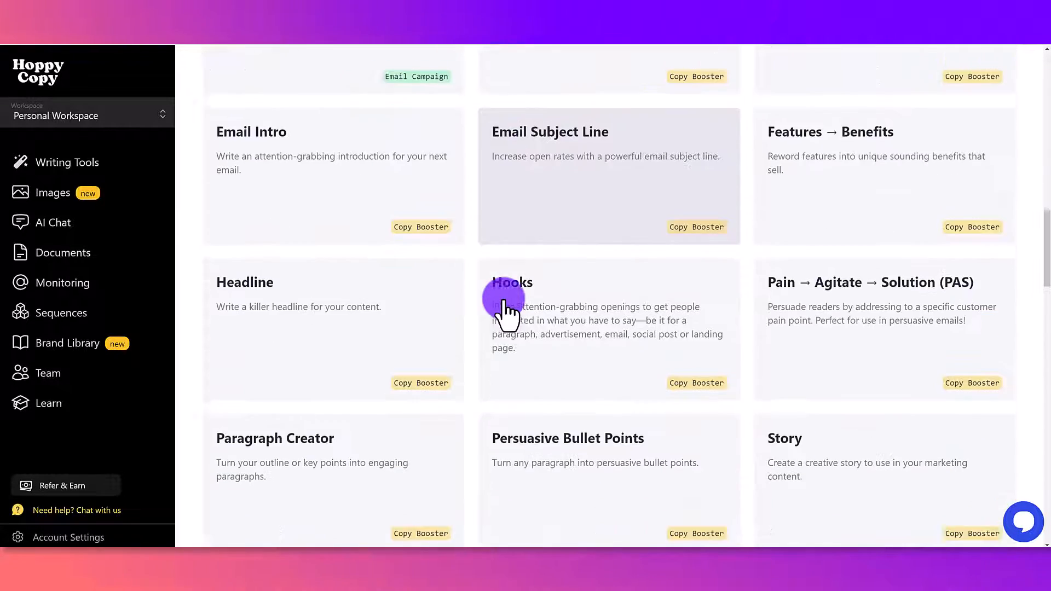
{"action": "scroll", "coordinate": [503, 309], "scroll_direction": "down", "scroll_amount": 10}
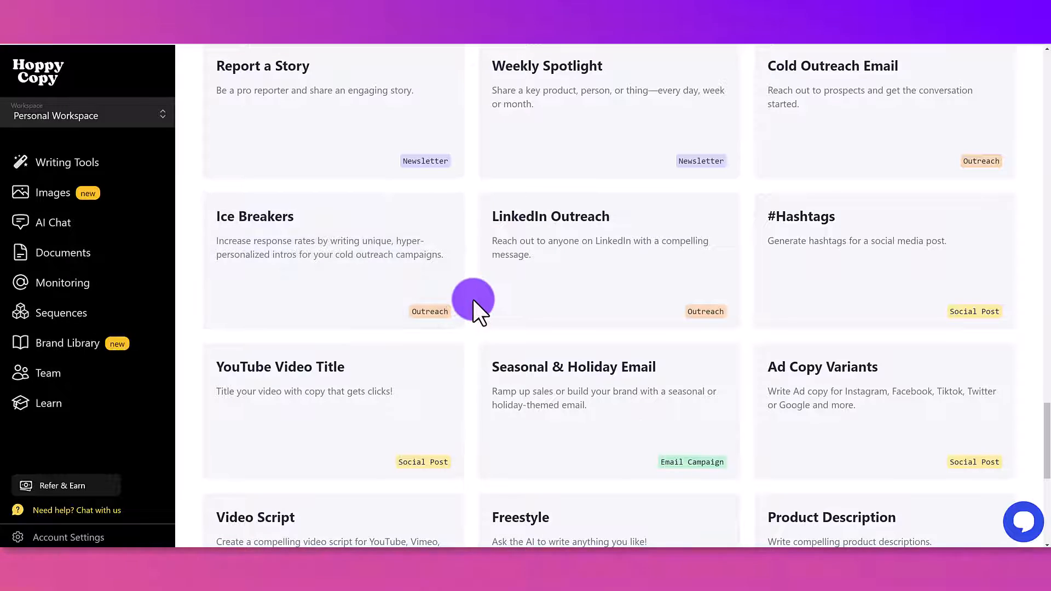
{"action": "scroll", "coordinate": [472, 298], "scroll_direction": "up", "scroll_amount": 1}
{"action": "scroll", "coordinate": [472, 298], "scroll_direction": "up", "scroll_amount": 20}
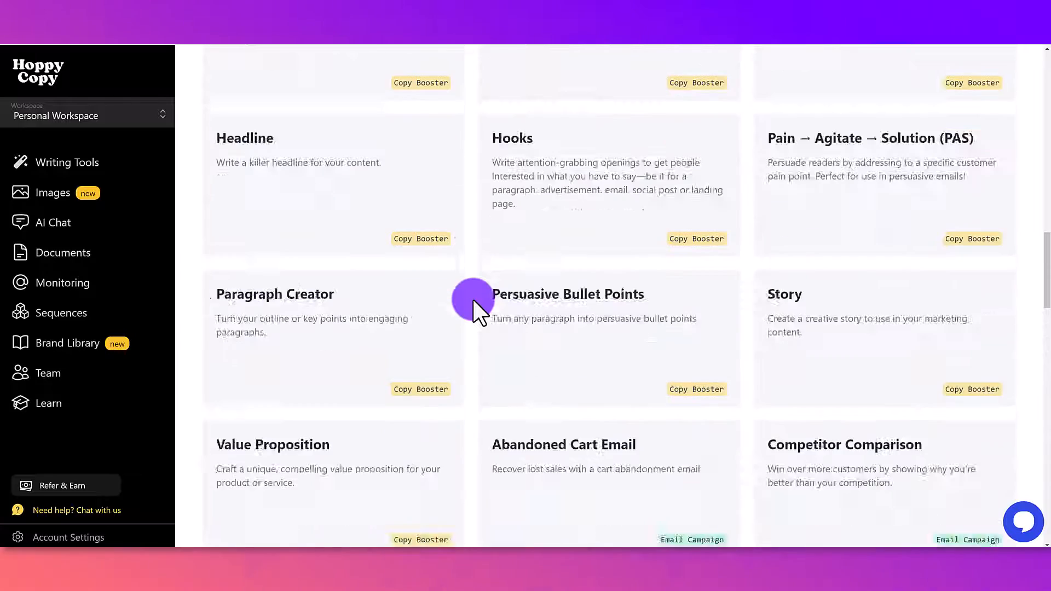
{"action": "scroll", "coordinate": [472, 298], "scroll_direction": "up", "scroll_amount": 12}
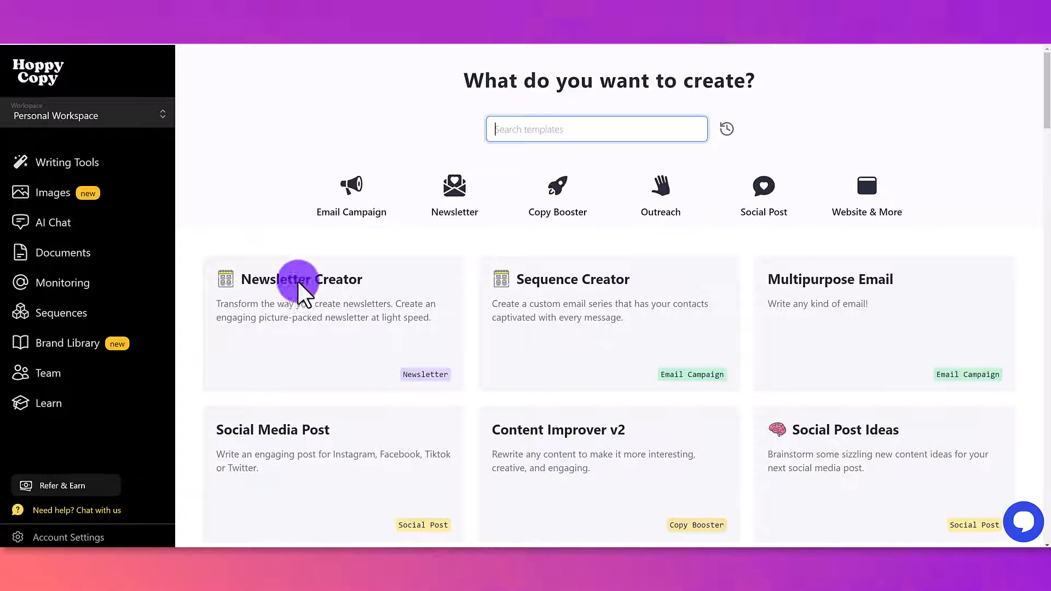
{"action": "scroll", "coordinate": [339, 356], "scroll_direction": "down", "scroll_amount": 1}
{"action": "scroll", "coordinate": [340, 356], "scroll_direction": "down", "scroll_amount": 15}
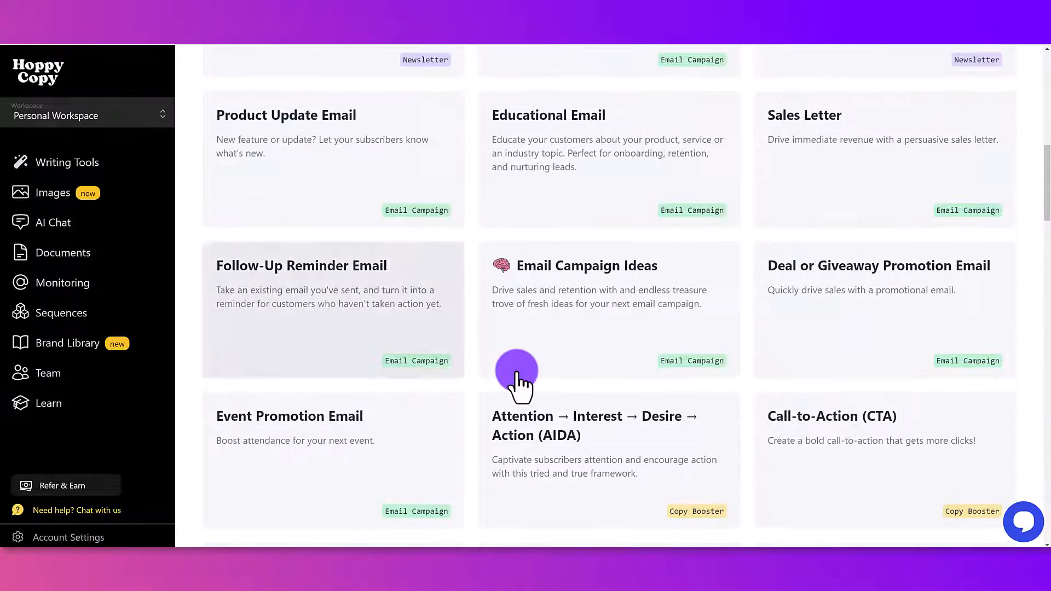
{"action": "scroll", "coordinate": [503, 386], "scroll_direction": "down", "scroll_amount": 5}
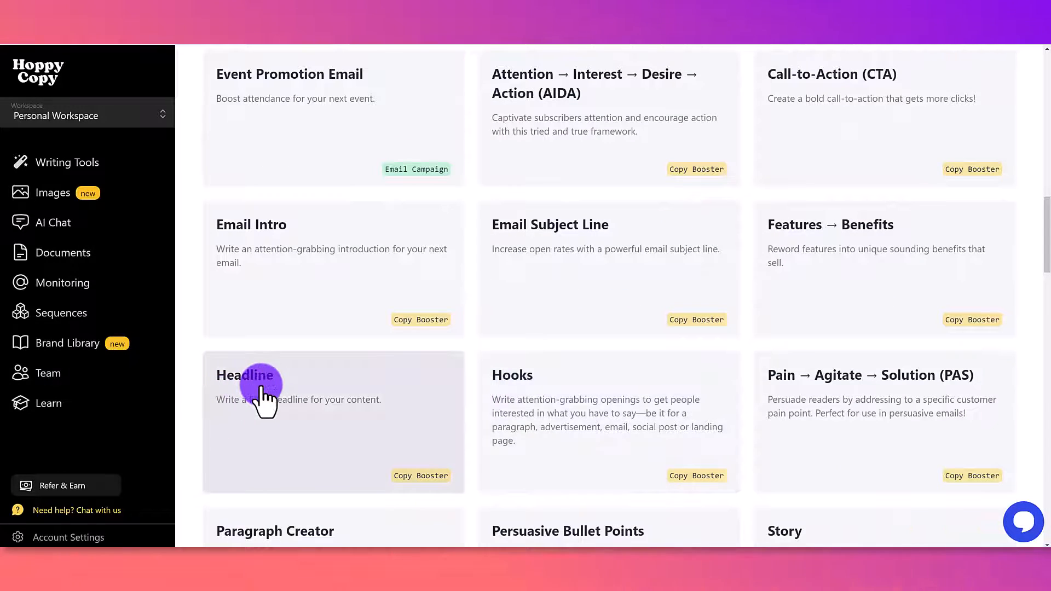
{"action": "scroll", "coordinate": [279, 378], "scroll_direction": "up", "scroll_amount": 15}
{"action": "scroll", "coordinate": [387, 356], "scroll_direction": "down", "scroll_amount": 4}
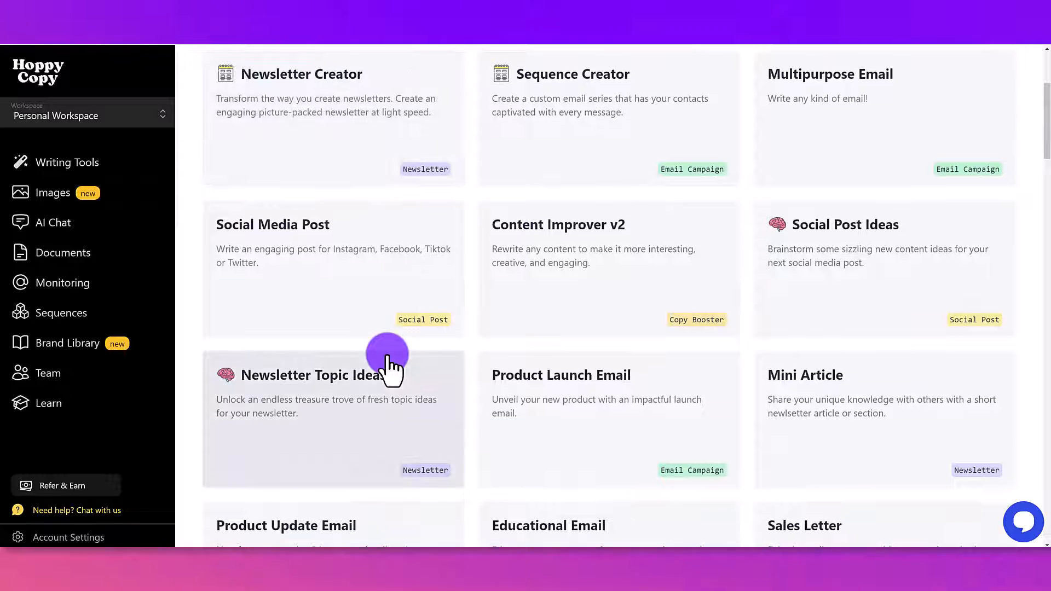
{"action": "scroll", "coordinate": [386, 359], "scroll_direction": "down", "scroll_amount": 5}
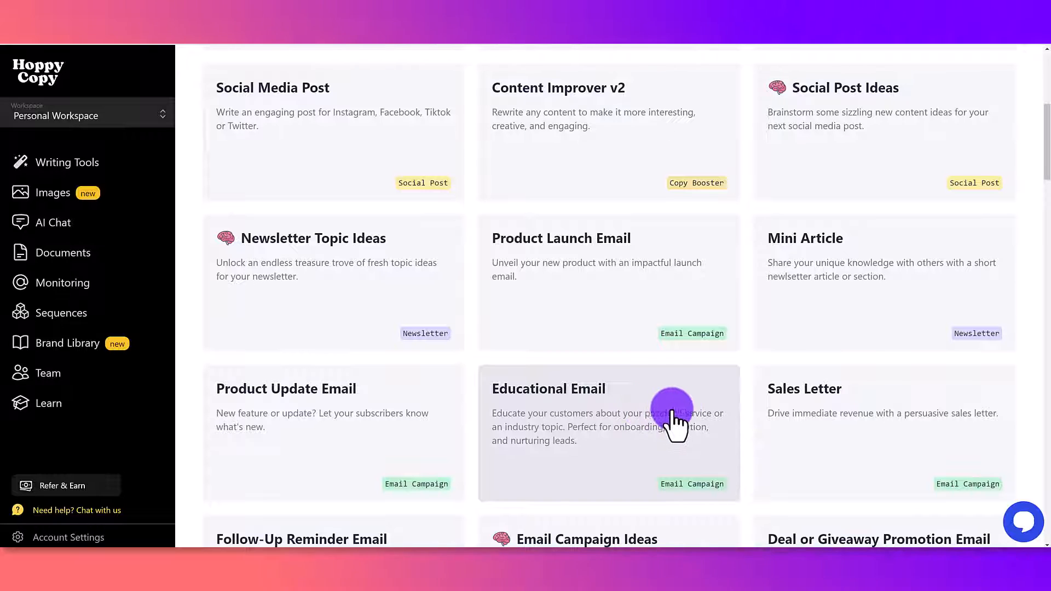
Step: Open the Educational Email template for "The Profitable Channel Course" and set the target persona to "entrepreneur who wants to start a Youtube channel"
{"action": "left_click", "coordinate": [566, 438]}
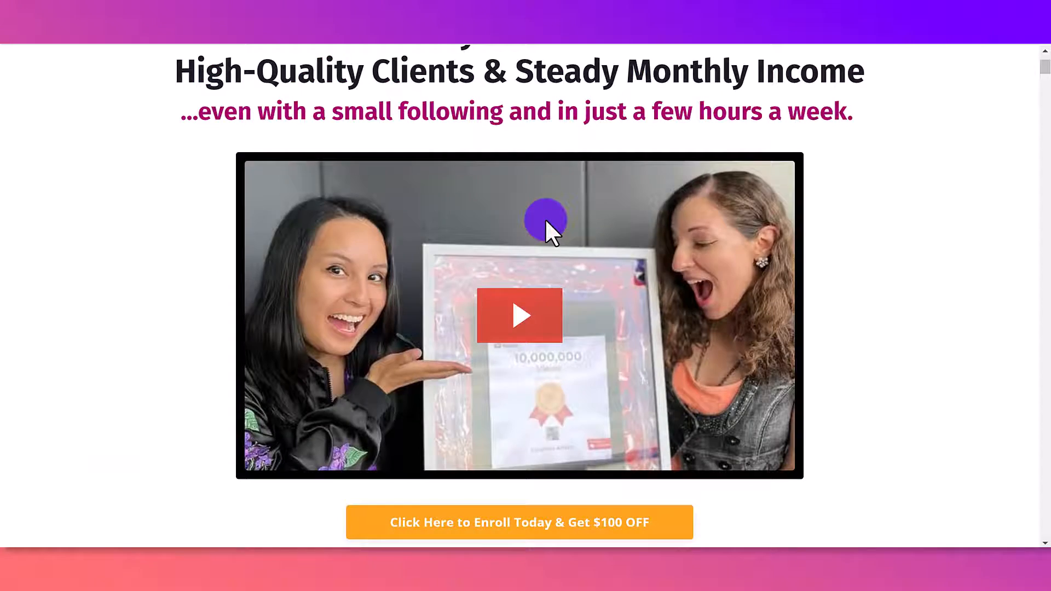
{"action": "scroll", "coordinate": [545, 223], "scroll_direction": "up", "scroll_amount": 2}
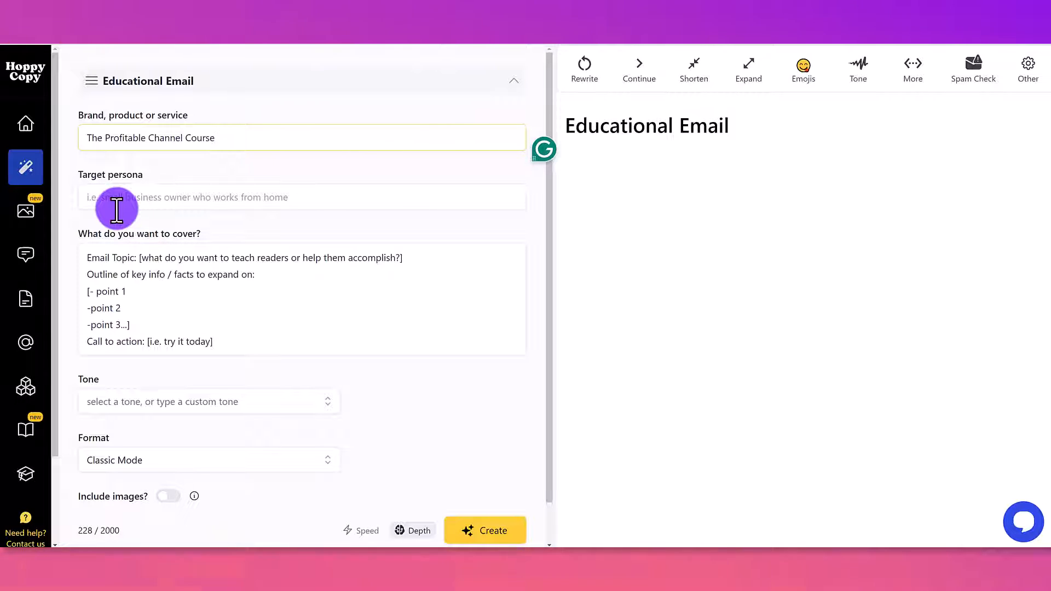
{"action": "left_click", "coordinate": [117, 209]}
{"action": "type", "text": "entrepreneur who wants to start a Youtube channel"}
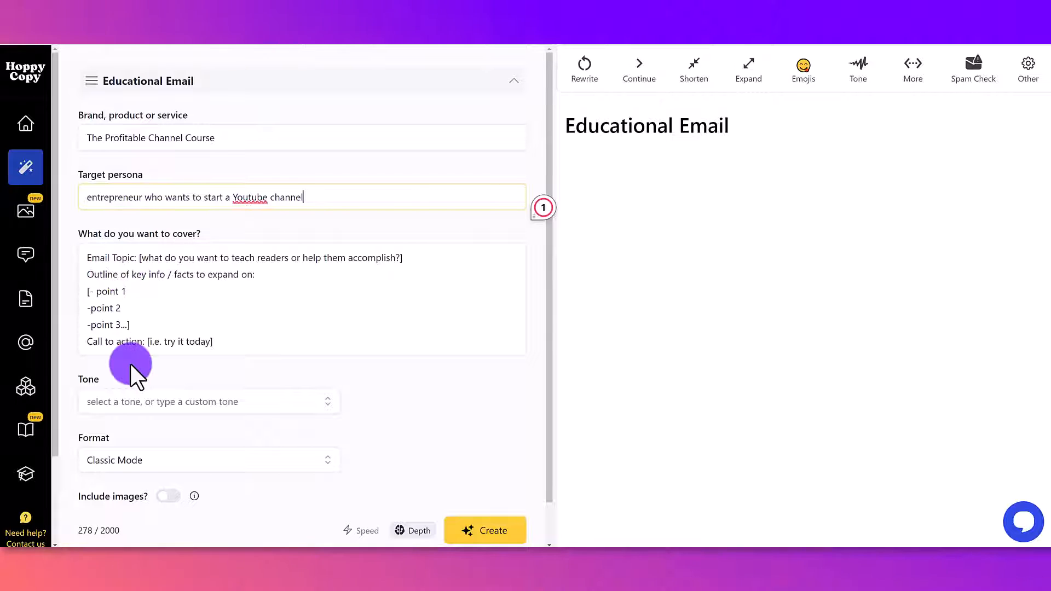
Step: Copy the sales page's main headline and subheadline below the sample brief and label it "Email Topic:"
{"action": "scroll", "coordinate": [197, 335], "scroll_direction": "down", "scroll_amount": 1}
{"action": "scroll", "coordinate": [201, 338], "scroll_direction": "up", "scroll_amount": 1}
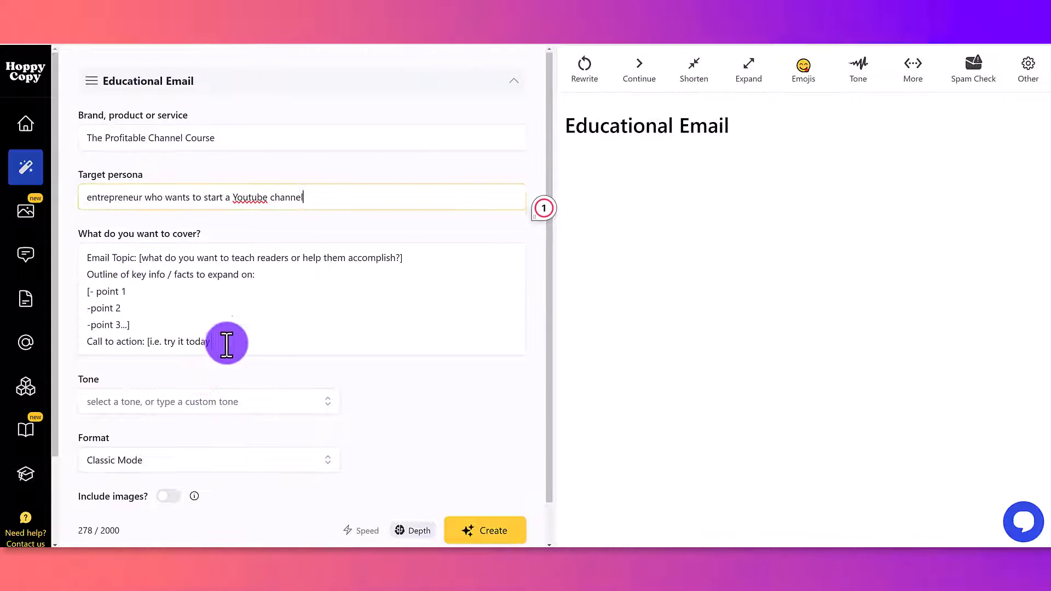
{"action": "left_click", "coordinate": [243, 343]}
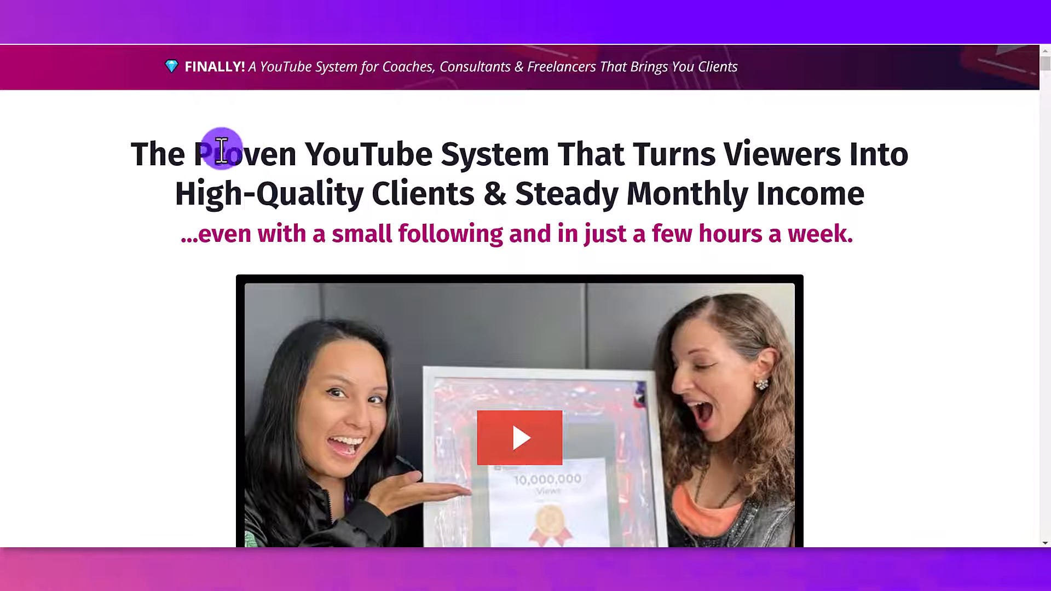
{"action": "left_click_drag", "start_coordinate": [117, 152], "coordinate": [886, 236]}
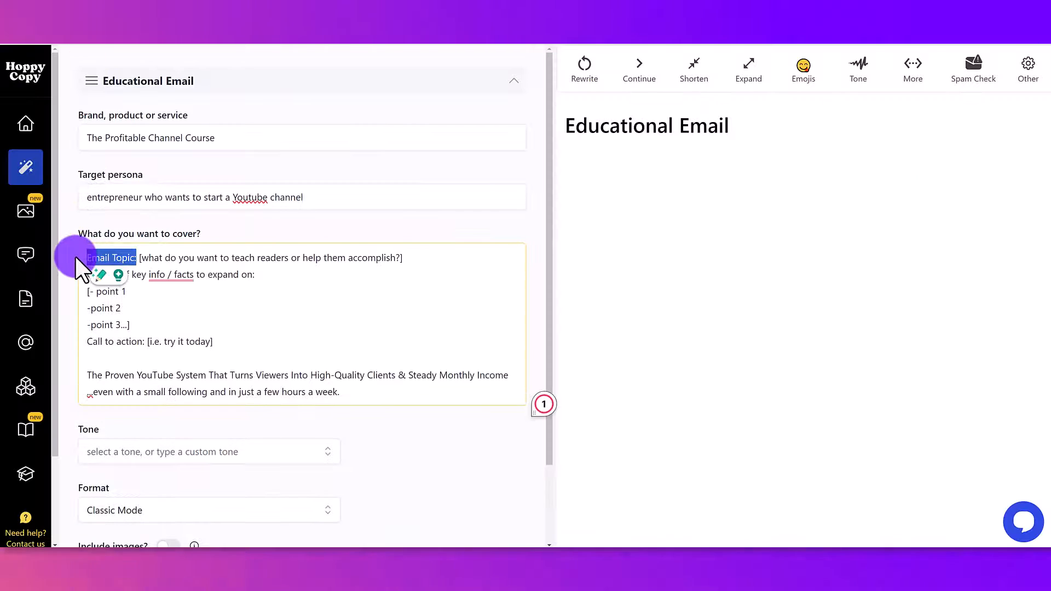
{"action": "left_click", "coordinate": [87, 377]}
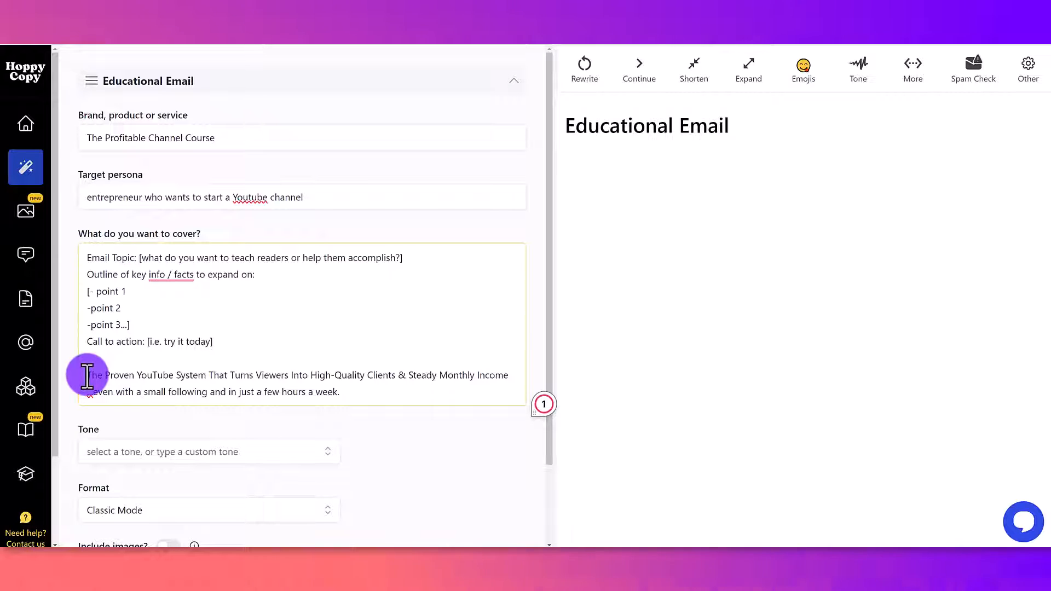
{"action": "type", "text": "Email Topic:"}
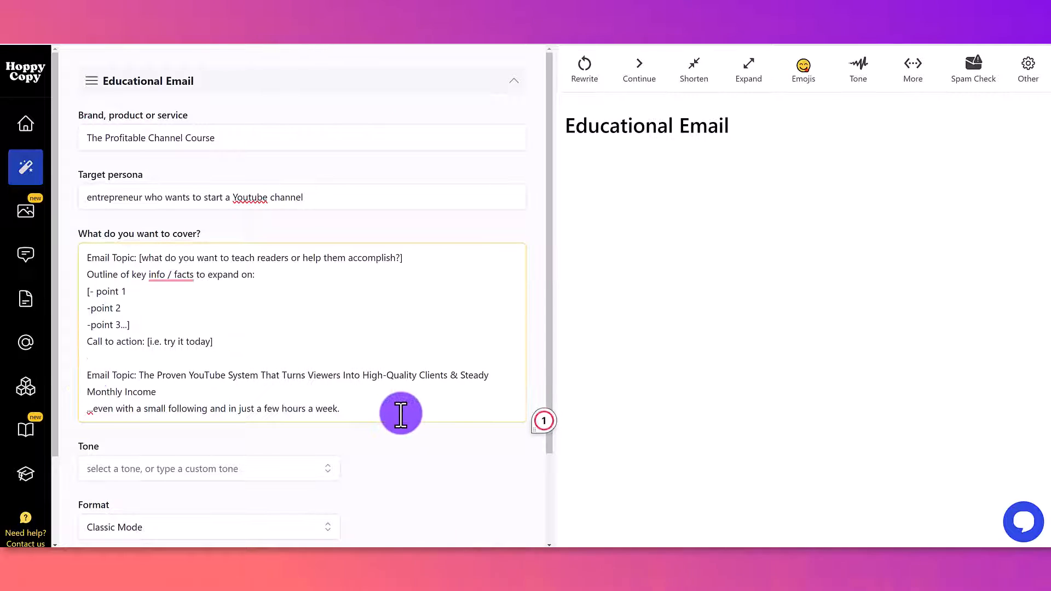
Step: Copy the brief's "Outline of key info / facts to expand on:" heading below the new email topic
{"action": "left_click_drag", "start_coordinate": [87, 274], "coordinate": [255, 274]}
{"action": "key", "text": "ctrl+c"}
{"action": "left_click", "coordinate": [107, 443]}
{"action": "key", "text": "ctrl+v"}
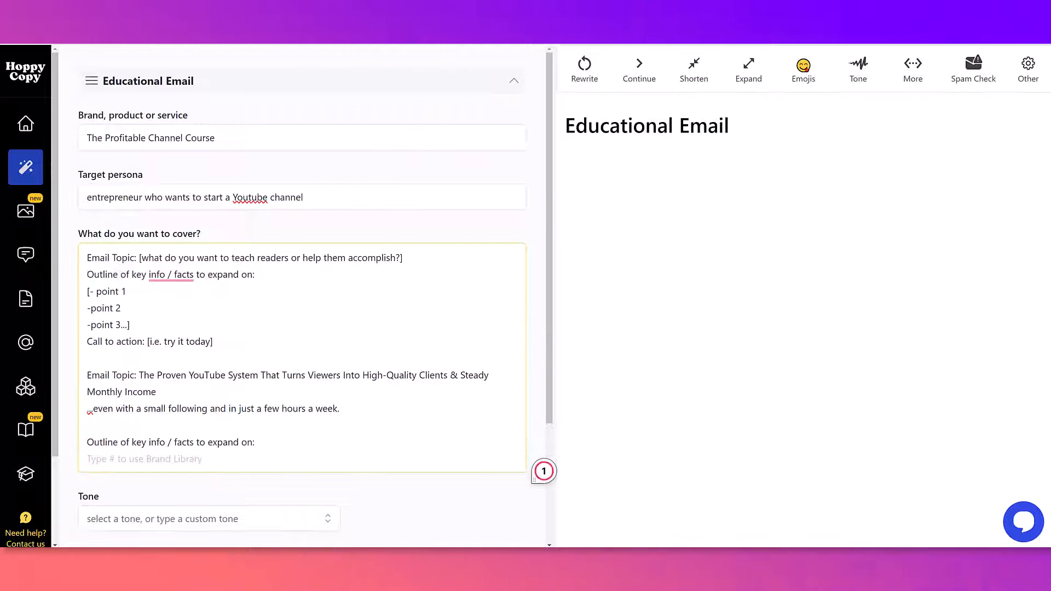
Step: Fill the outline with the sales page's Stage 1 to 4 descriptions and add the call to action "Enroll in The Profitable Channel Program today!"
{"action": "key", "text": "ctrl+v"}
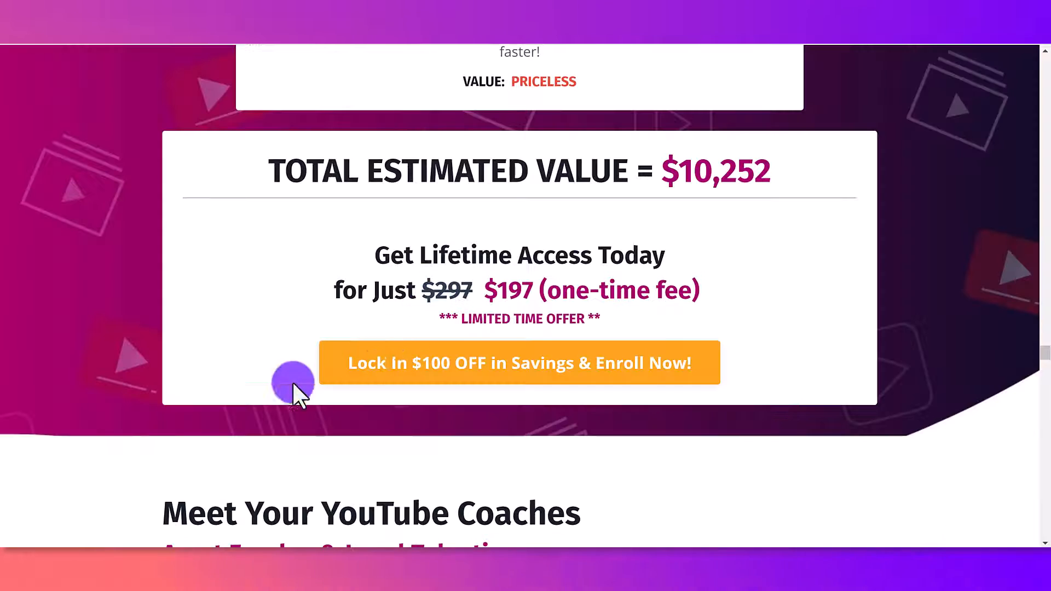
{"action": "scroll", "coordinate": [250, 345], "scroll_direction": "up", "scroll_amount": 20}
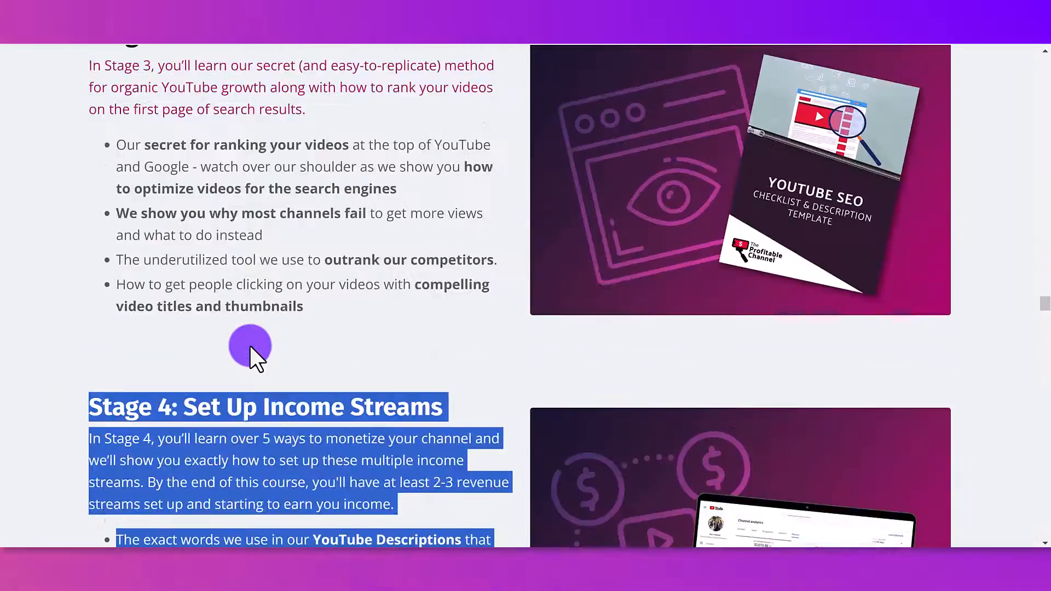
{"action": "scroll", "coordinate": [250, 345], "scroll_direction": "up", "scroll_amount": 10}
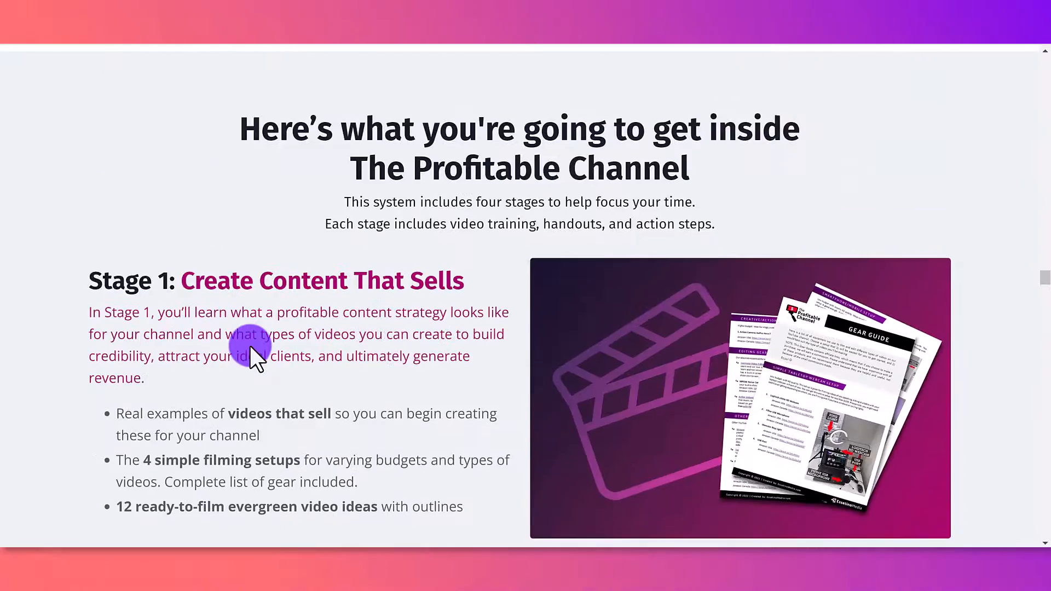
{"action": "scroll", "coordinate": [250, 345], "scroll_direction": "down", "scroll_amount": 3}
{"action": "scroll", "coordinate": [249, 345], "scroll_direction": "down", "scroll_amount": 4}
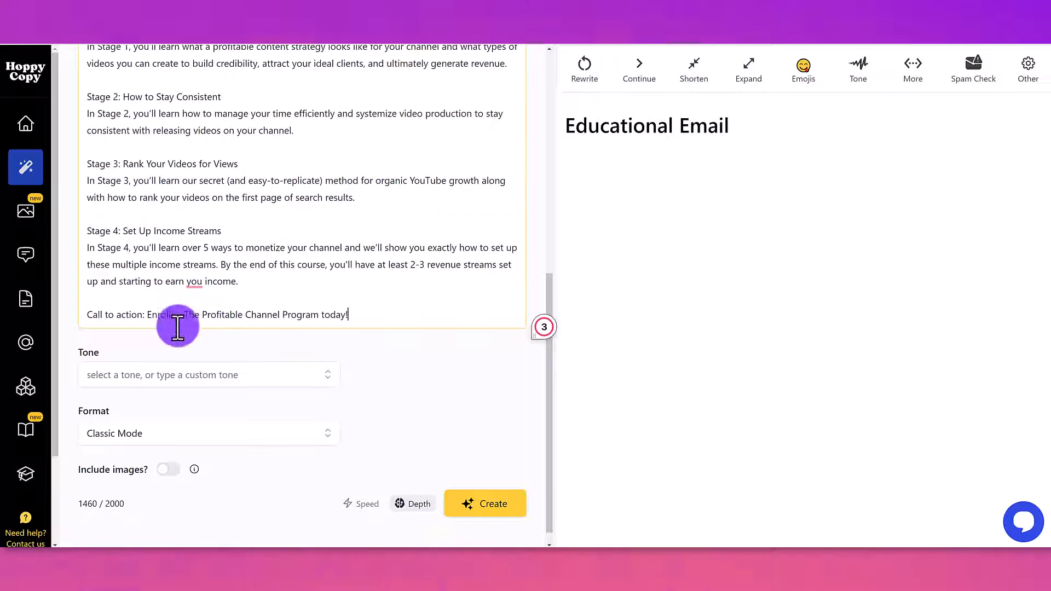
Step: Generate the educational email with the Persuasive tone and the Simple format
{"action": "left_click", "coordinate": [280, 354]}
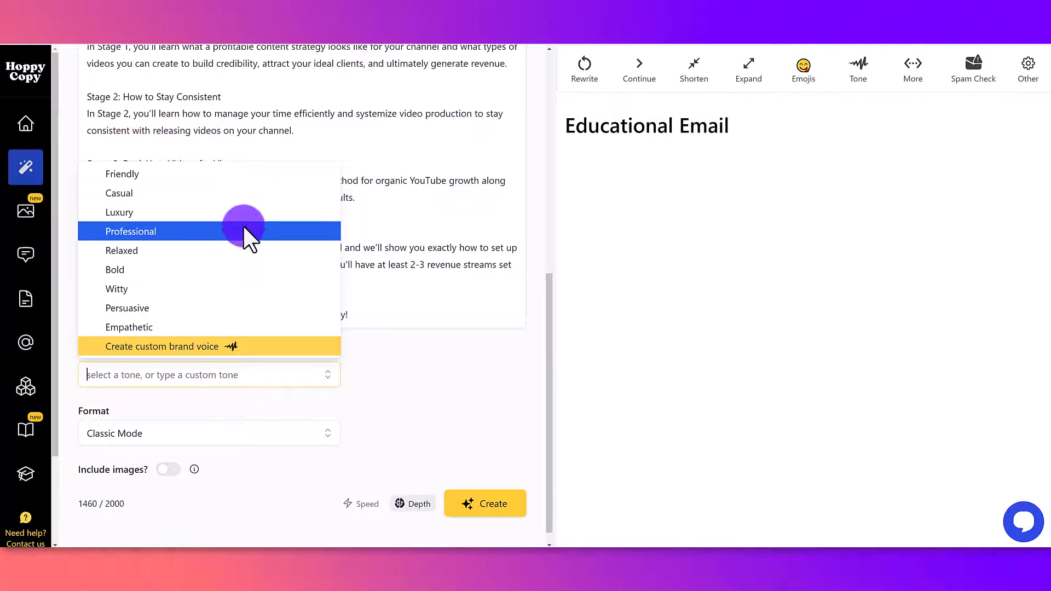
{"action": "left_click", "coordinate": [246, 308]}
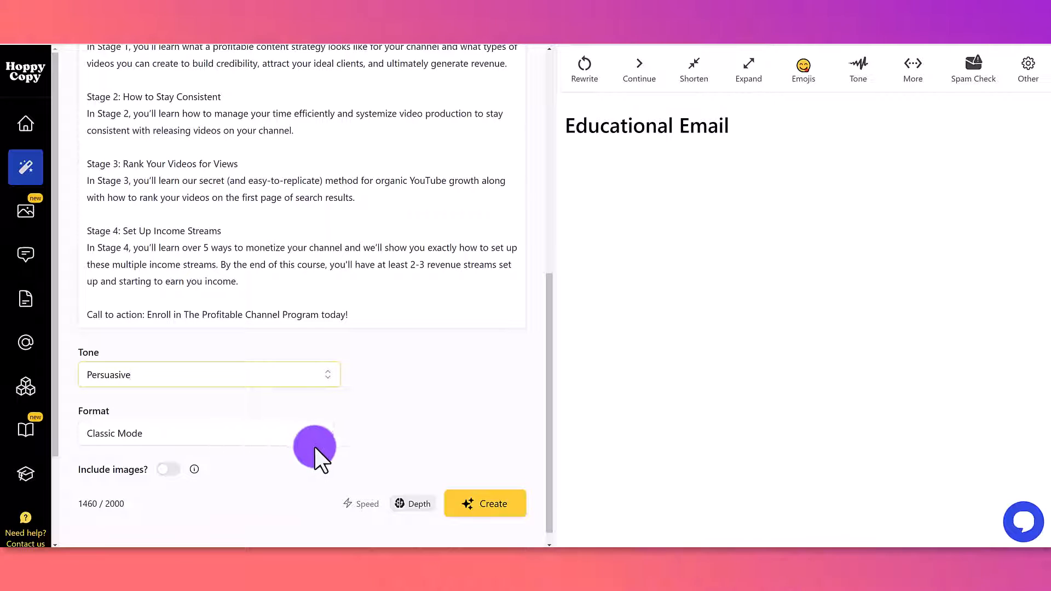
{"action": "left_click", "coordinate": [298, 430]}
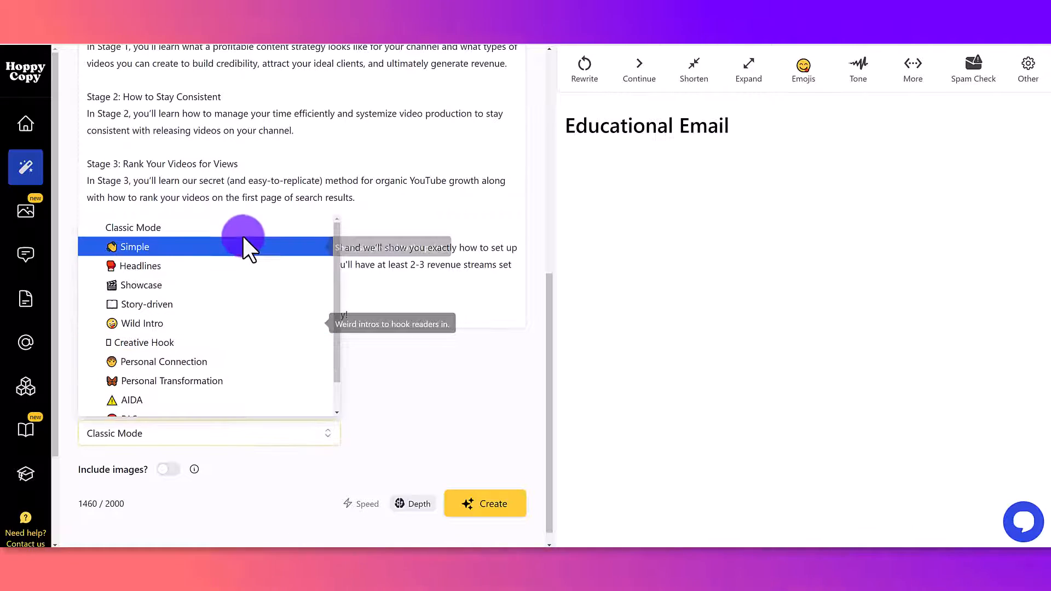
{"action": "left_click", "coordinate": [236, 248]}
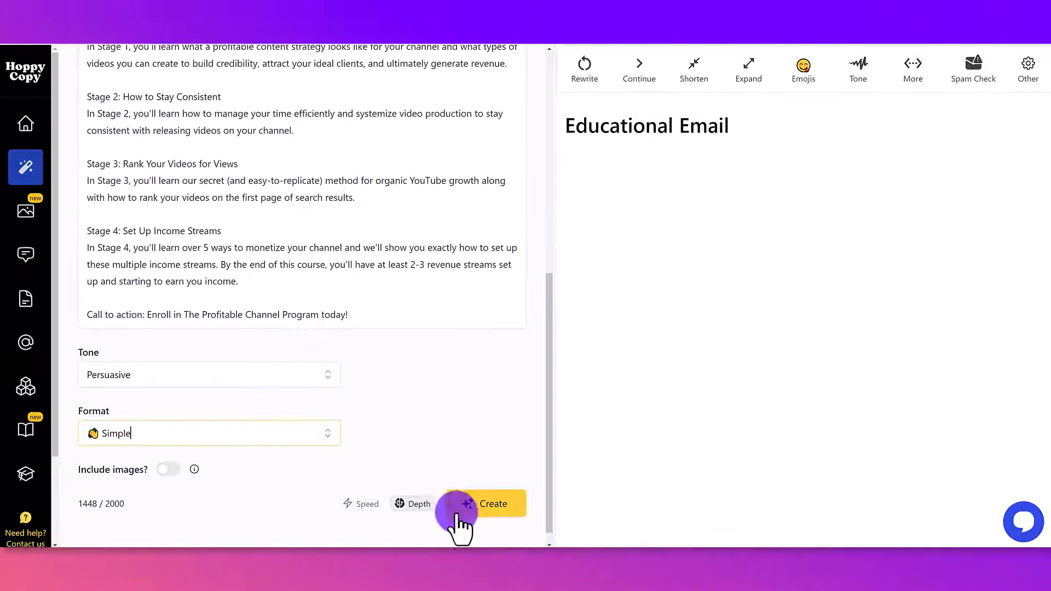
{"action": "left_click", "coordinate": [489, 506]}
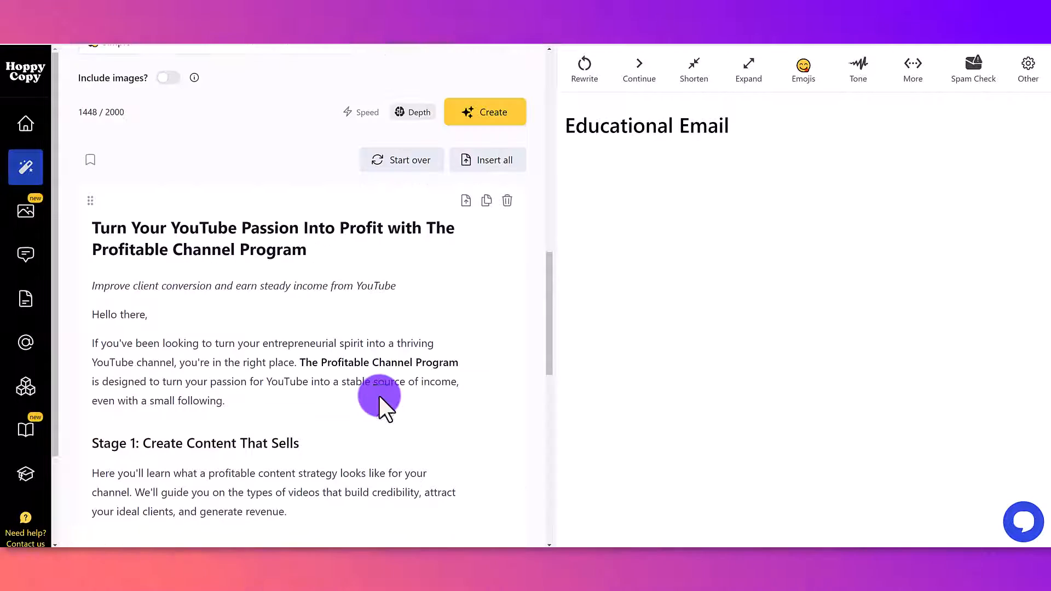
Step: Read through the generated email from its headline and stage sections down to the bonus subject lines
{"action": "scroll", "coordinate": [379, 395], "scroll_direction": "down", "scroll_amount": 2}
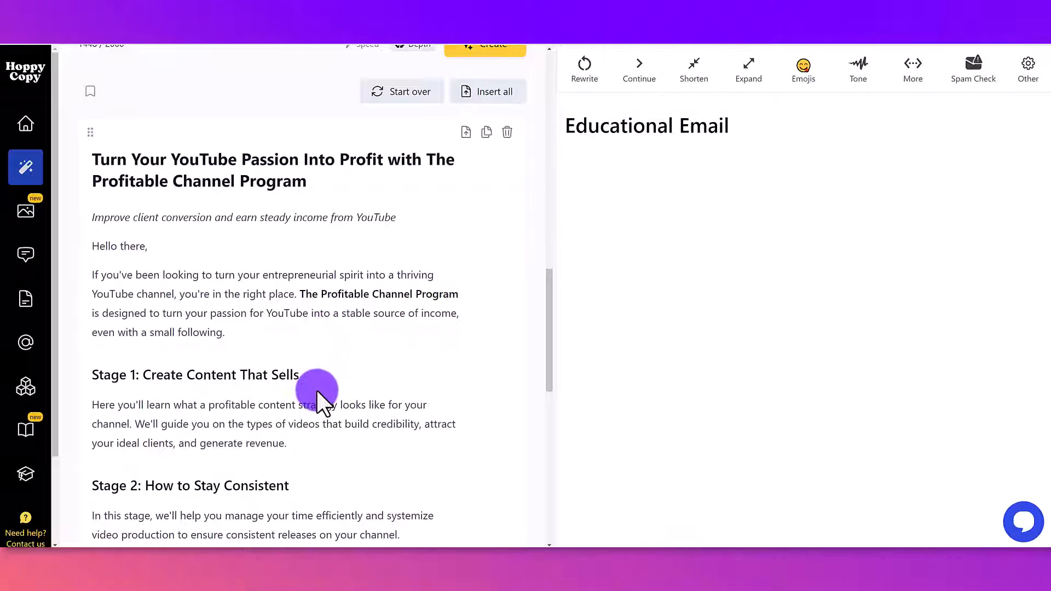
{"action": "scroll", "coordinate": [317, 390], "scroll_direction": "down", "scroll_amount": 4}
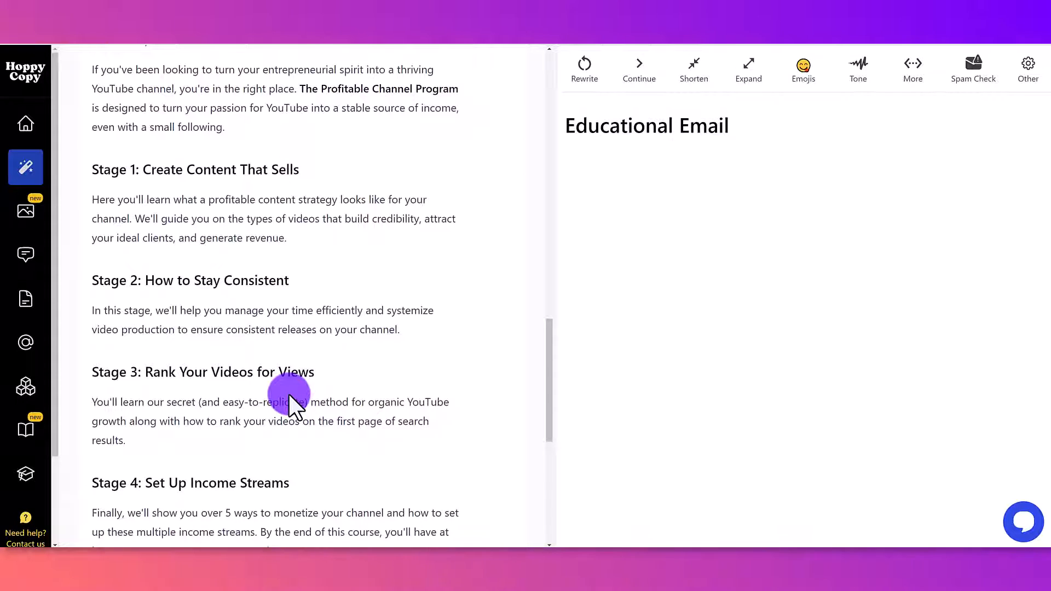
{"action": "scroll", "coordinate": [288, 393], "scroll_direction": "down", "scroll_amount": 3}
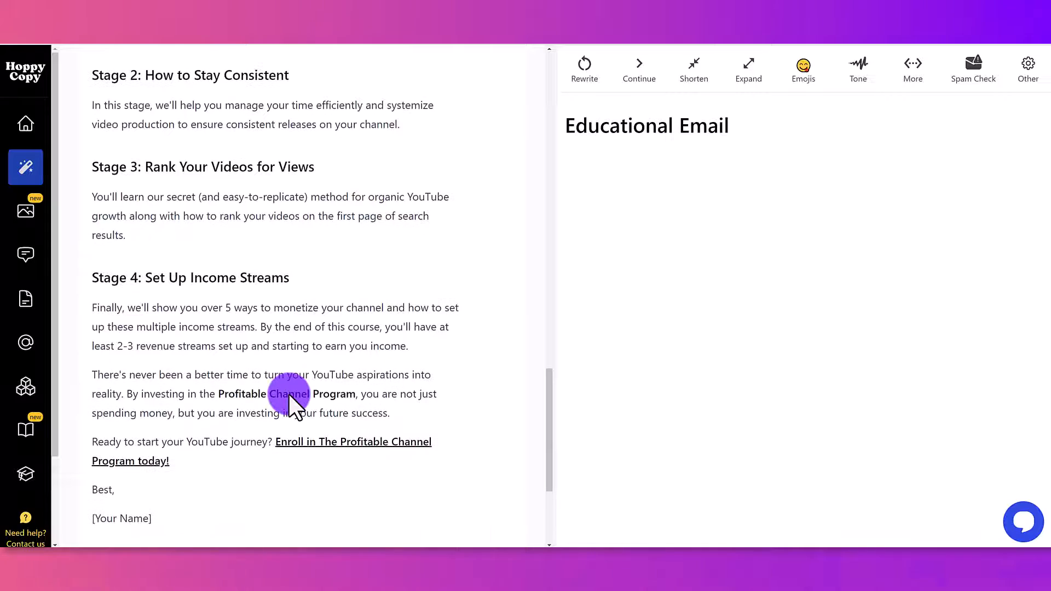
{"action": "scroll", "coordinate": [288, 393], "scroll_direction": "down", "scroll_amount": 1}
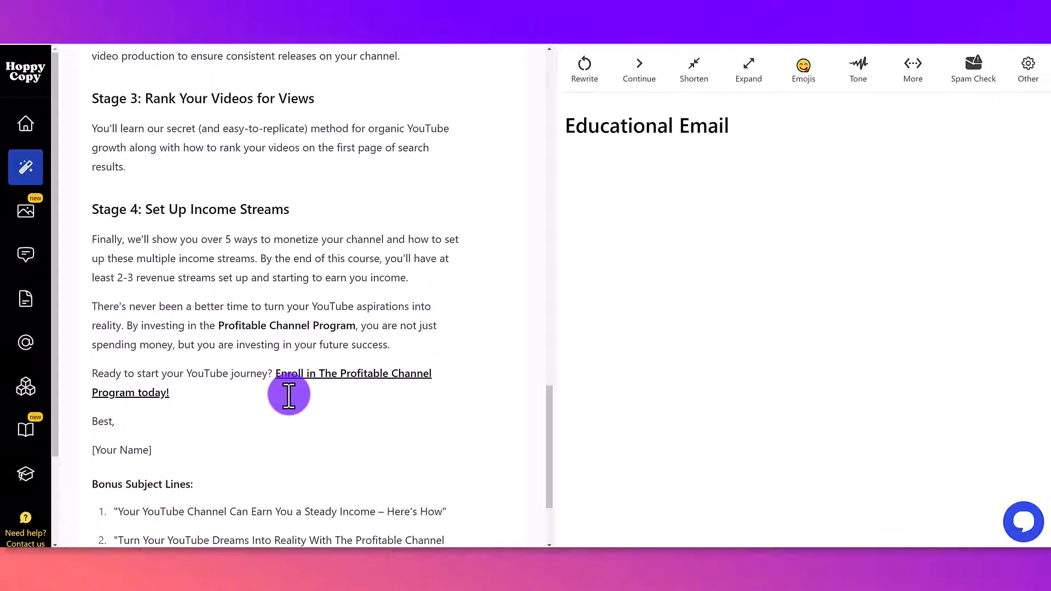
{"action": "scroll", "coordinate": [288, 395], "scroll_direction": "down", "scroll_amount": 1}
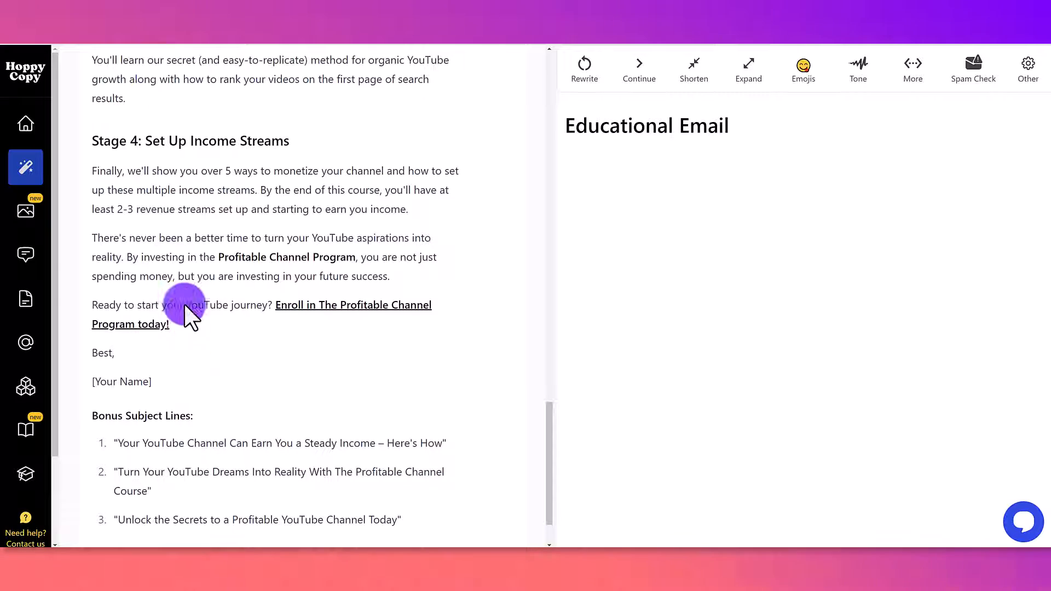
{"action": "scroll", "coordinate": [230, 268], "scroll_direction": "up", "scroll_amount": 15}
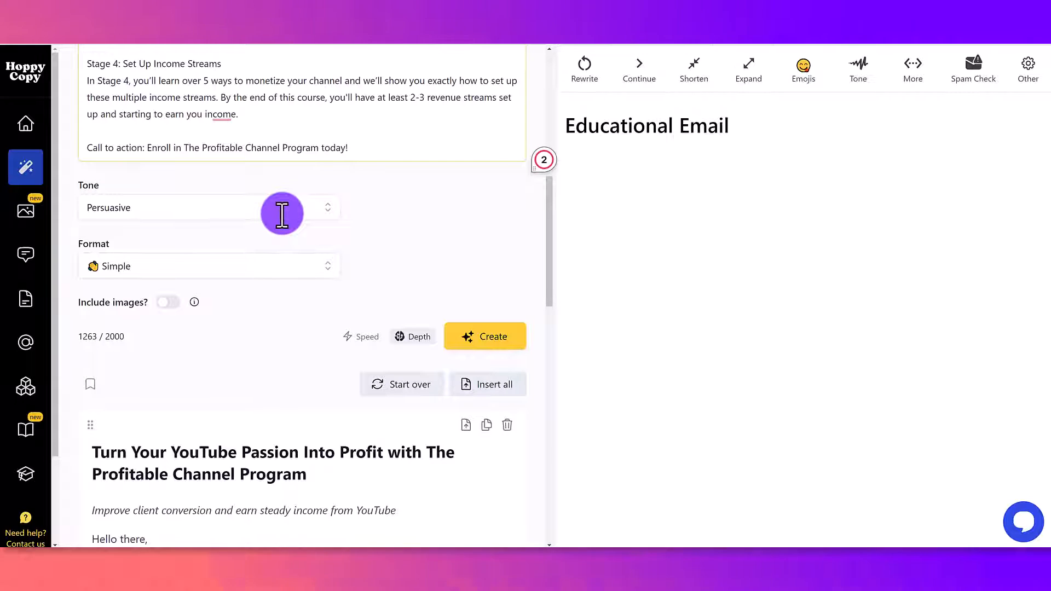
Step: Generate another version of the educational email with the tone set to Witty
{"action": "left_click", "coordinate": [298, 208]}
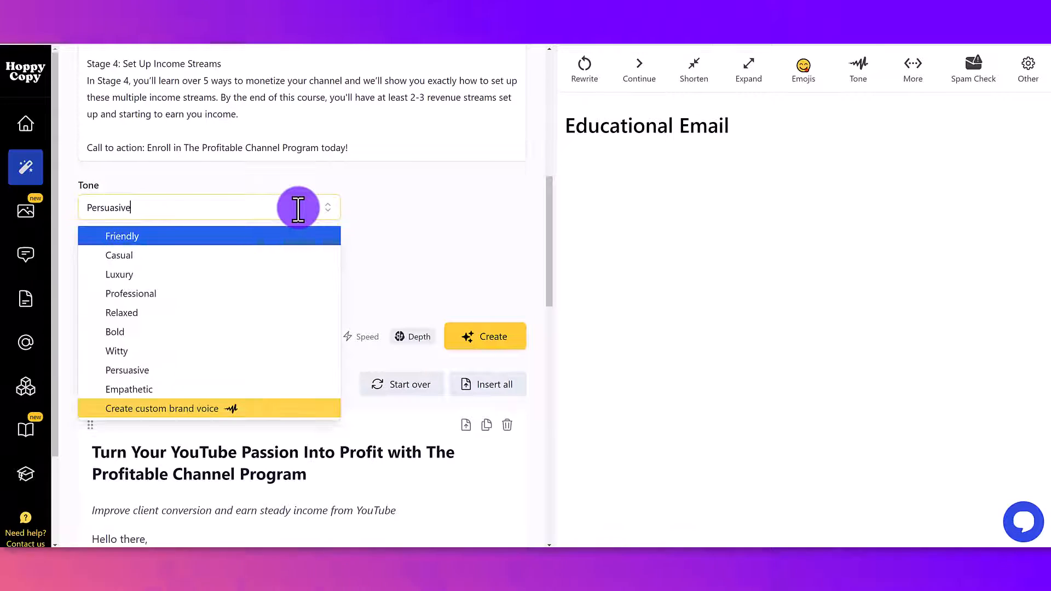
{"action": "left_click", "coordinate": [301, 351]}
{"action": "left_click", "coordinate": [468, 329]}
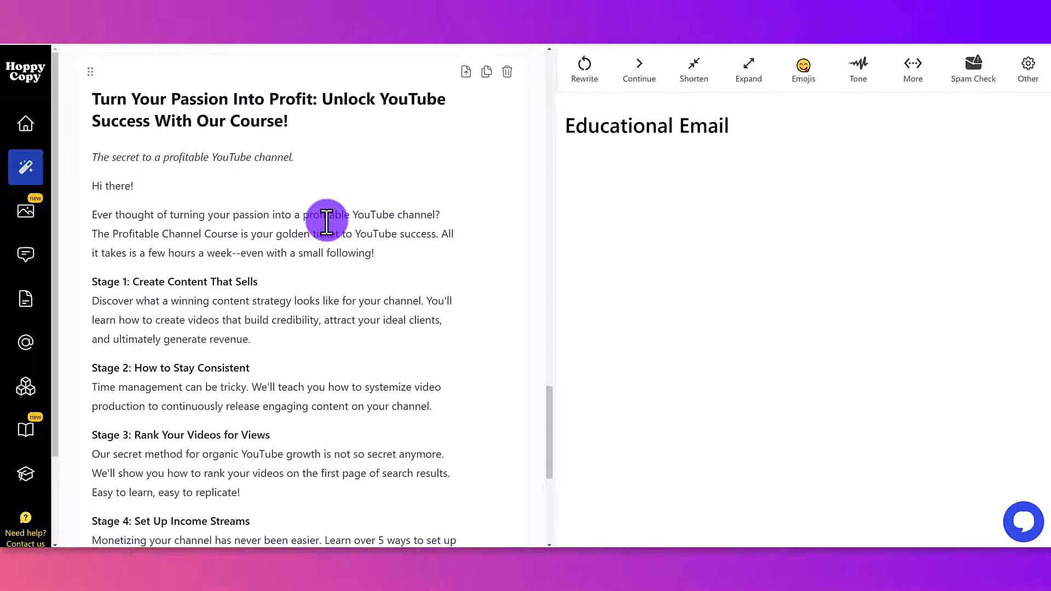
Step: Review the new "Turn Your Passion Into Profit" email through its bonus subject lines and insert it into the Educational Email document
{"action": "scroll", "coordinate": [327, 222], "scroll_direction": "down", "scroll_amount": 3}
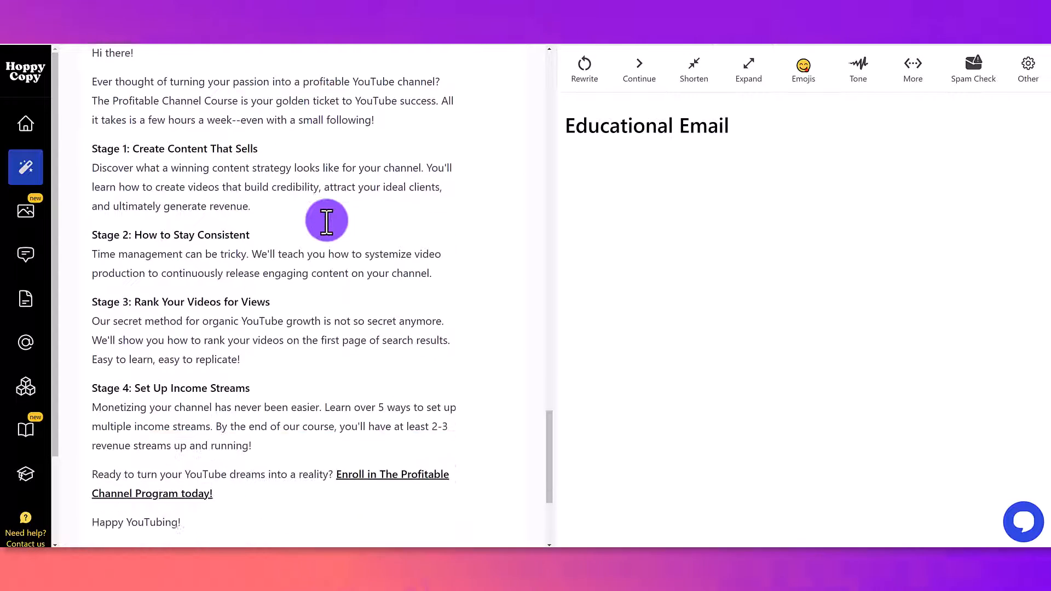
{"action": "scroll", "coordinate": [324, 218], "scroll_direction": "up", "scroll_amount": 3}
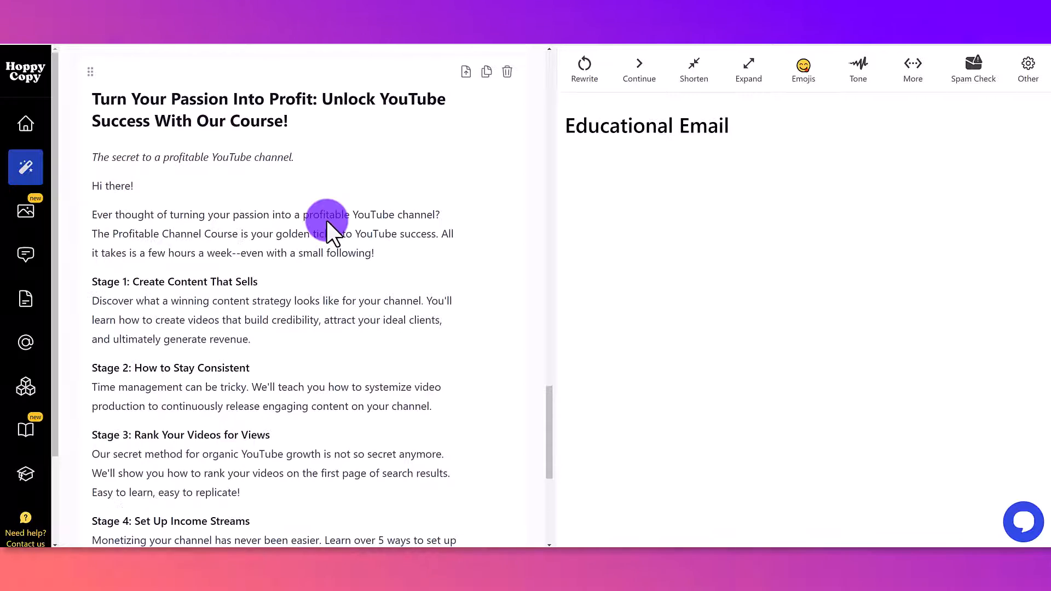
{"action": "scroll", "coordinate": [326, 219], "scroll_direction": "down", "scroll_amount": 2}
{"action": "scroll", "coordinate": [185, 356], "scroll_direction": "down", "scroll_amount": 5}
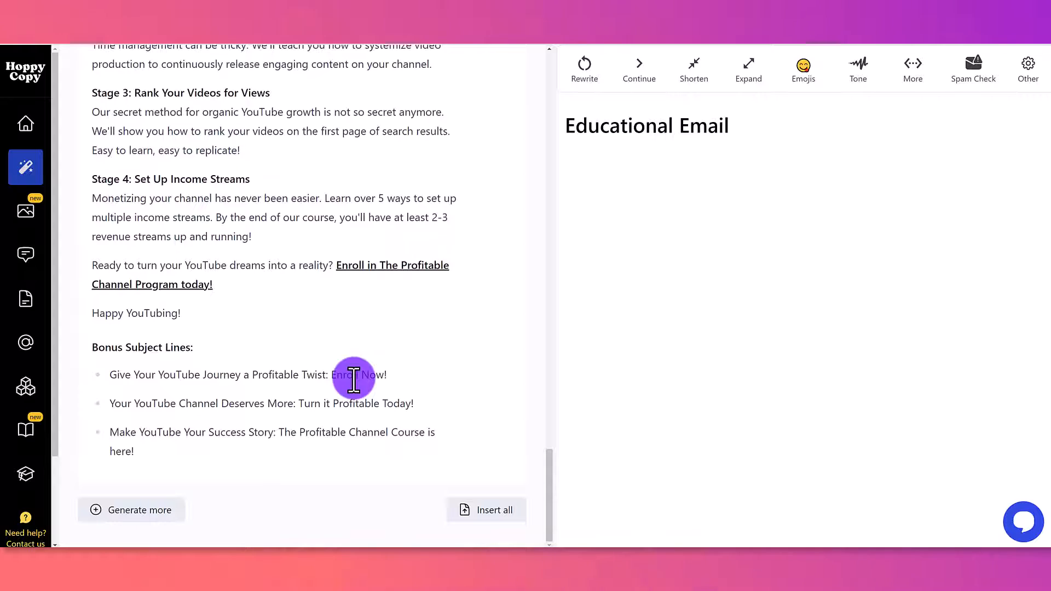
{"action": "scroll", "coordinate": [353, 379], "scroll_direction": "up", "scroll_amount": 7}
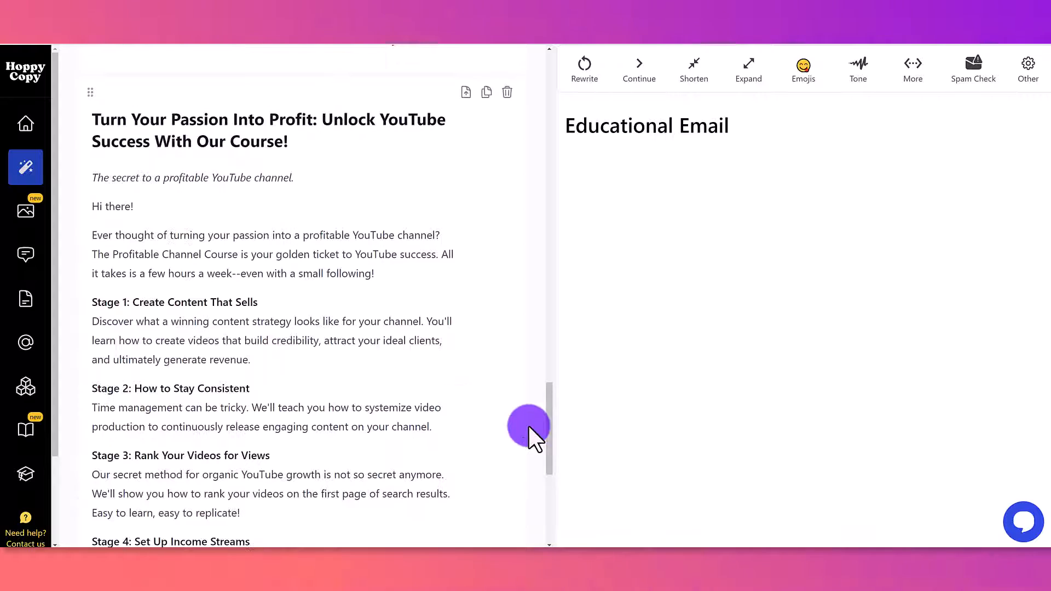
{"action": "left_click", "coordinate": [466, 92]}
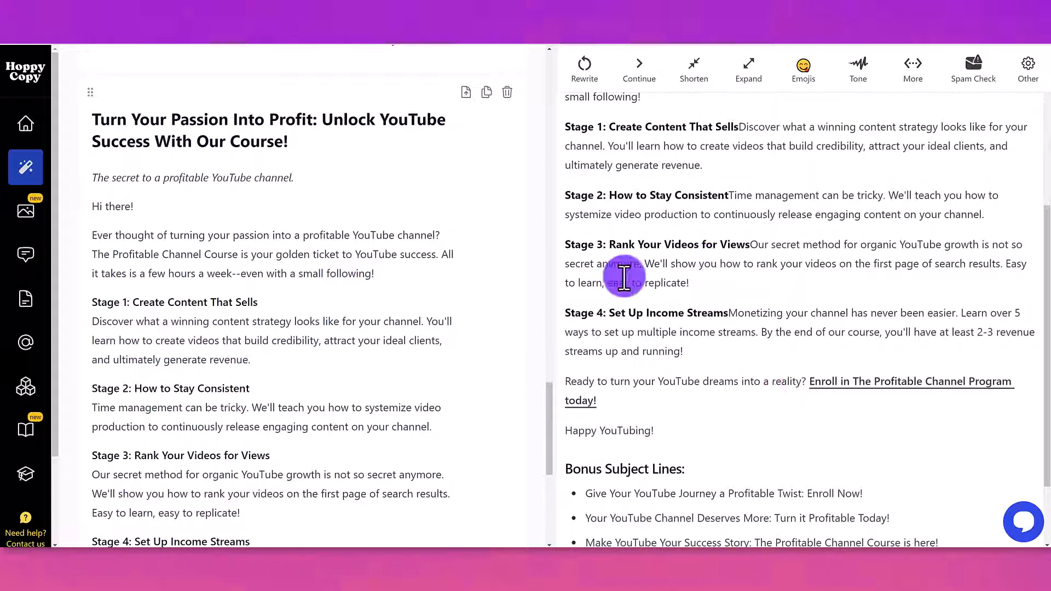
{"action": "scroll", "coordinate": [767, 355], "scroll_direction": "up", "scroll_amount": 4}
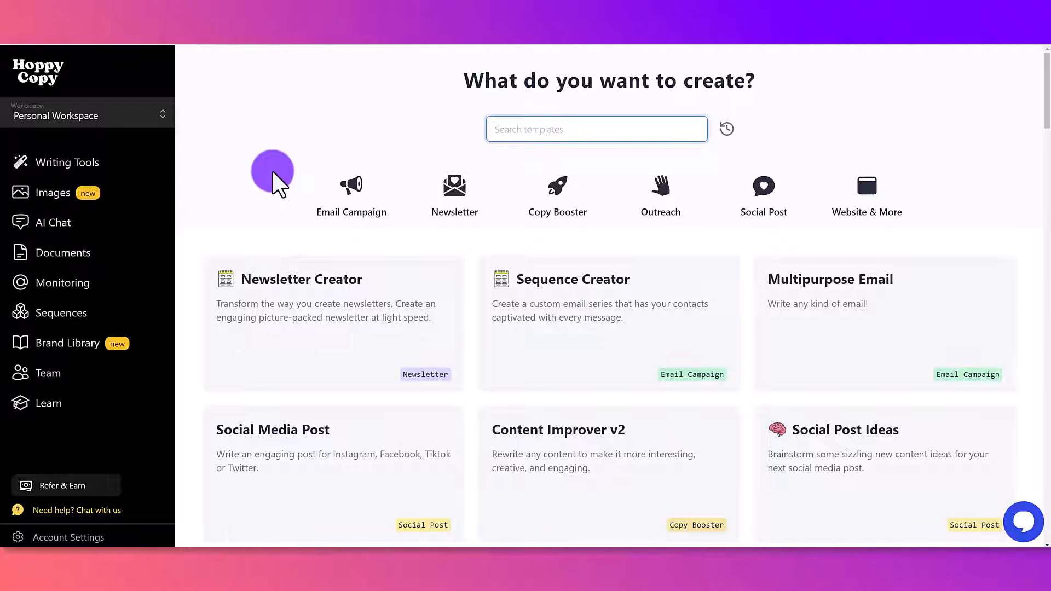
Step: Look through the full template library, from the newsletter and email campaign templates to the social post and website ones
{"action": "scroll", "coordinate": [179, 363], "scroll_direction": "down", "scroll_amount": 6}
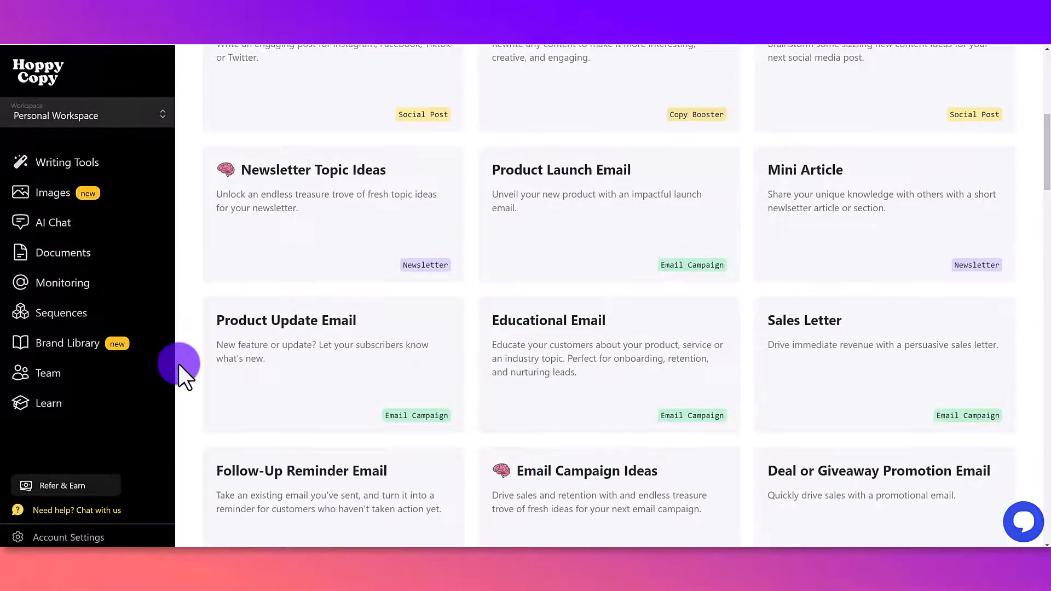
{"action": "scroll", "coordinate": [179, 363], "scroll_direction": "down", "scroll_amount": 2}
{"action": "scroll", "coordinate": [178, 363], "scroll_direction": "down", "scroll_amount": 4}
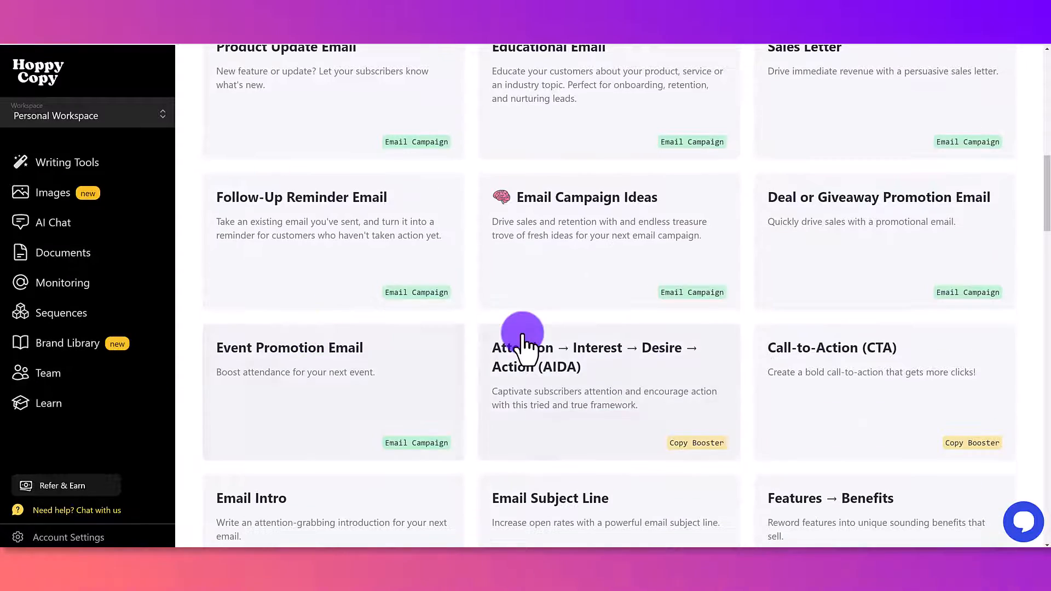
{"action": "scroll", "coordinate": [328, 359], "scroll_direction": "down", "scroll_amount": 5}
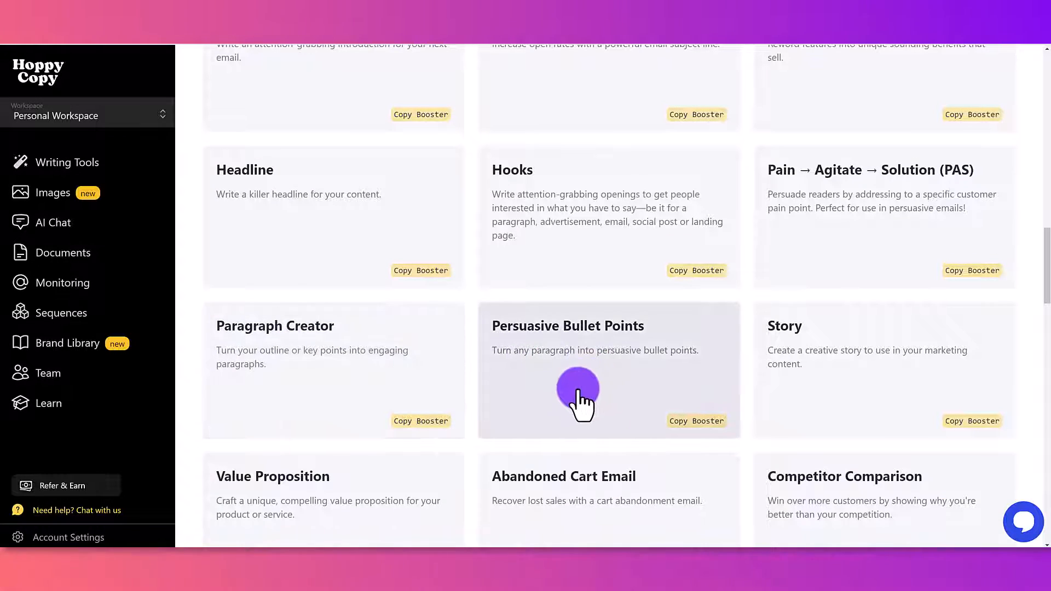
{"action": "scroll", "coordinate": [573, 394], "scroll_direction": "down", "scroll_amount": 2}
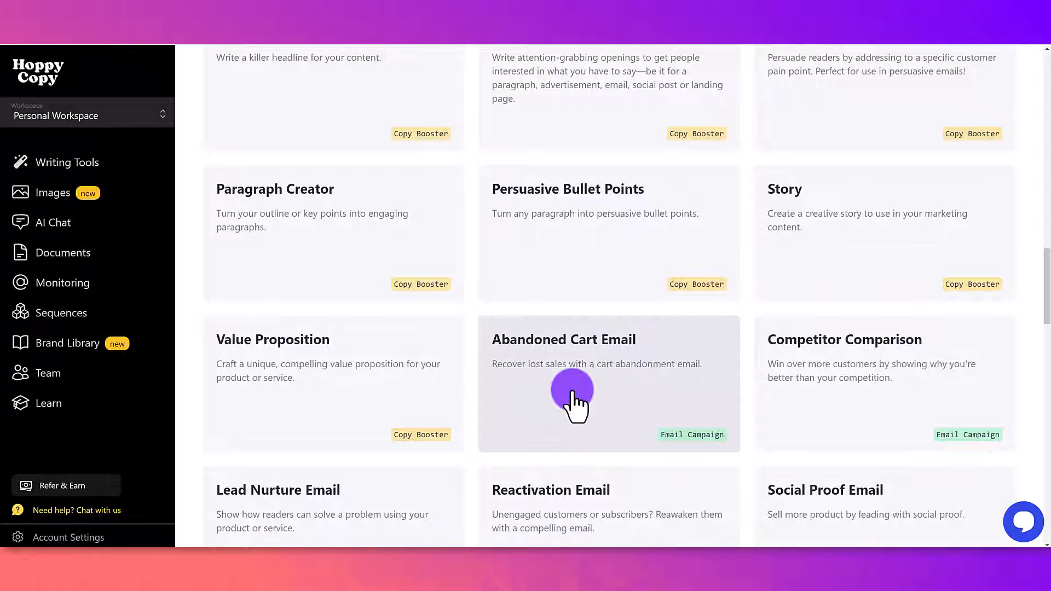
{"action": "scroll", "coordinate": [583, 394], "scroll_direction": "down", "scroll_amount": 2}
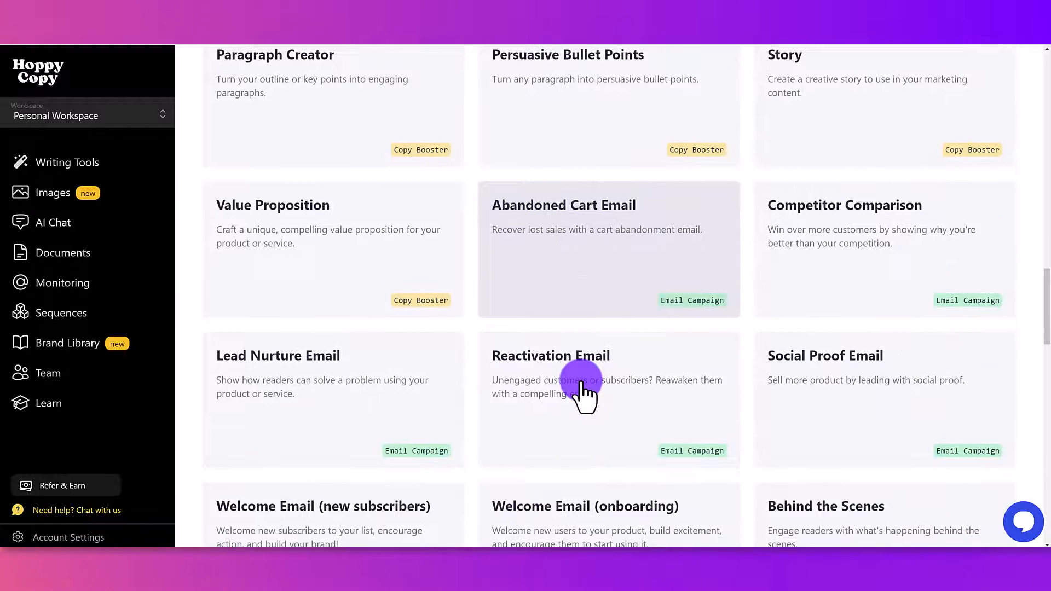
{"action": "scroll", "coordinate": [581, 386], "scroll_direction": "down", "scroll_amount": 10}
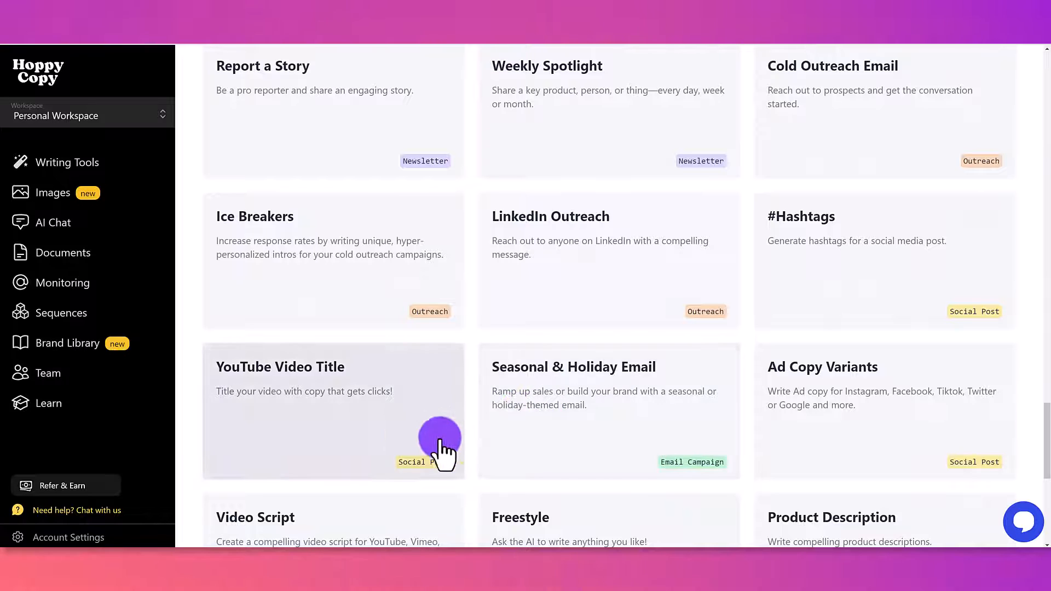
{"action": "scroll", "coordinate": [420, 402], "scroll_direction": "down", "scroll_amount": 3}
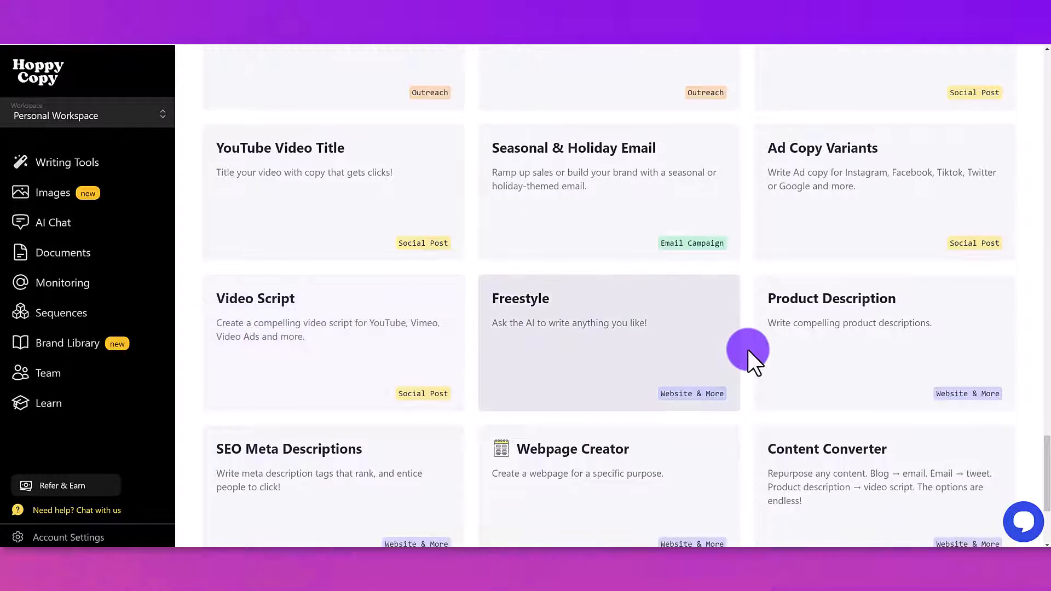
{"action": "scroll", "coordinate": [747, 354], "scroll_direction": "down", "scroll_amount": 2}
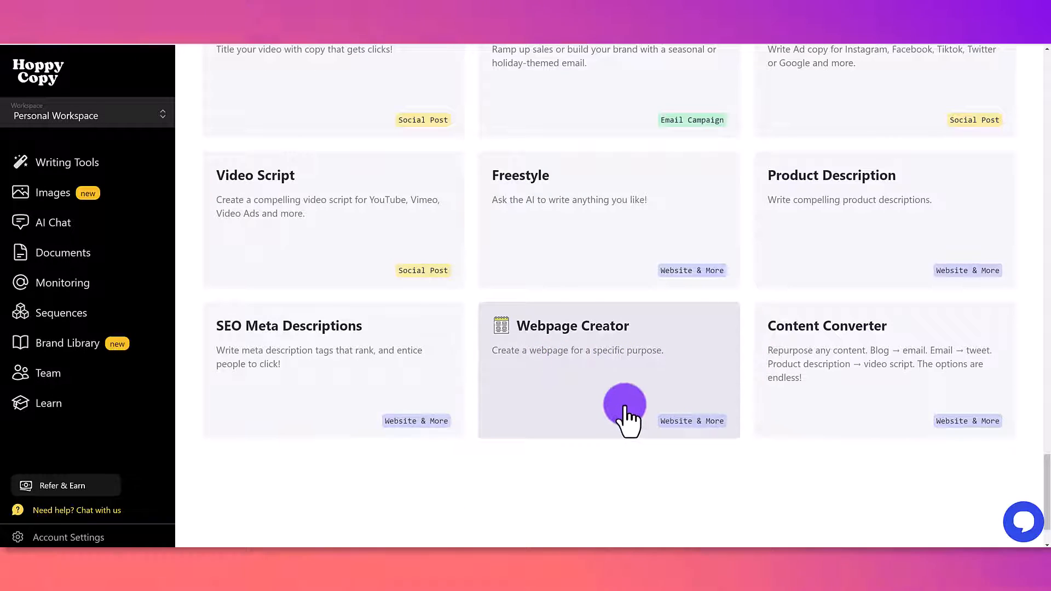
{"action": "scroll", "coordinate": [499, 460], "scroll_direction": "up", "scroll_amount": 10}
{"action": "scroll", "coordinate": [498, 460], "scroll_direction": "up", "scroll_amount": 5}
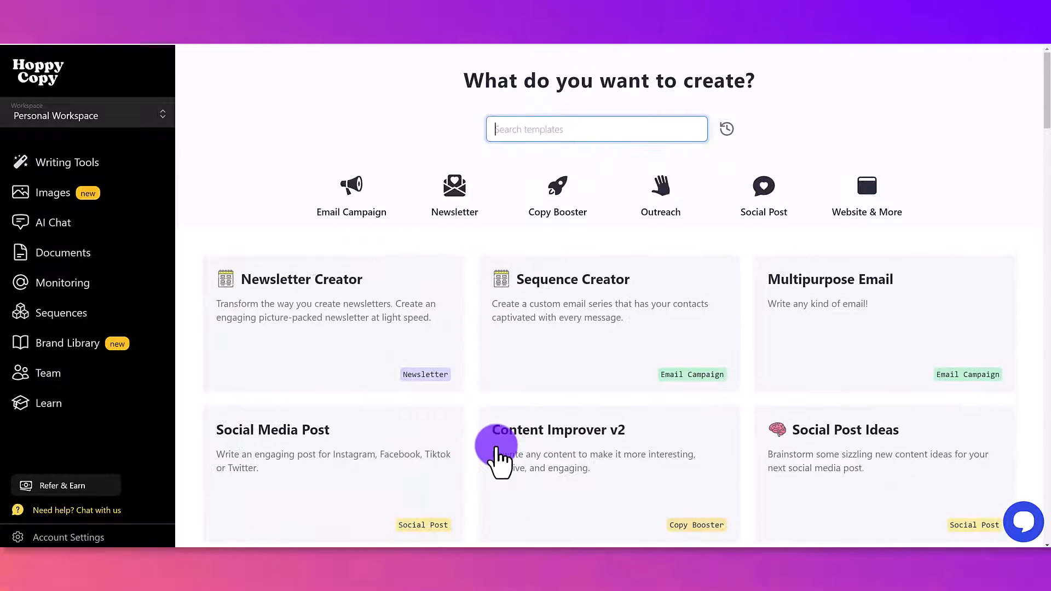